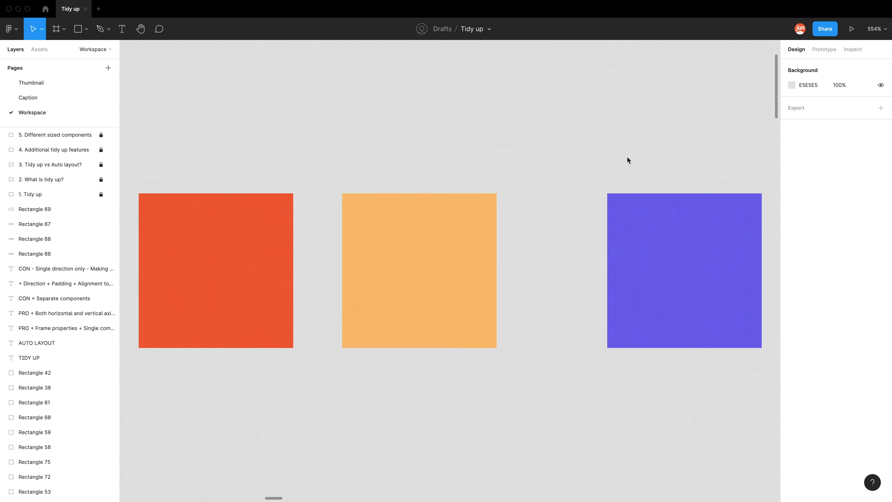
- Select the red, orange and purple squares in the horizontal row and tidy up their spacing
left_click_drag(620, 162, 262, 385)
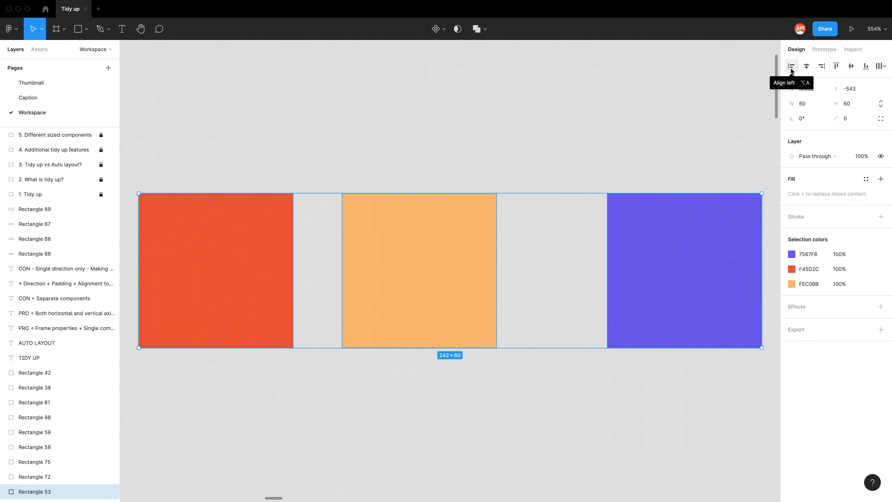
left_click(881, 67)
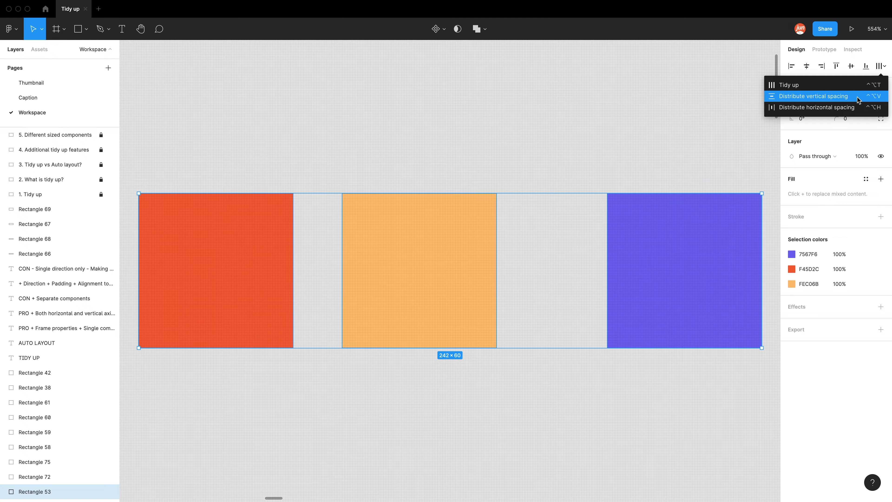
left_click(845, 88)
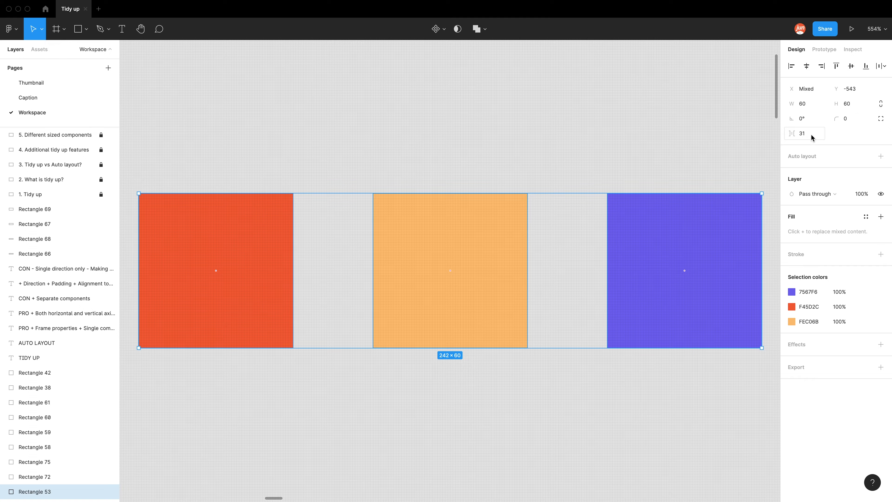
- Set the horizontal spacing between the three squares to 16 and scrub it to a wider gap
type("1")
key("Return")
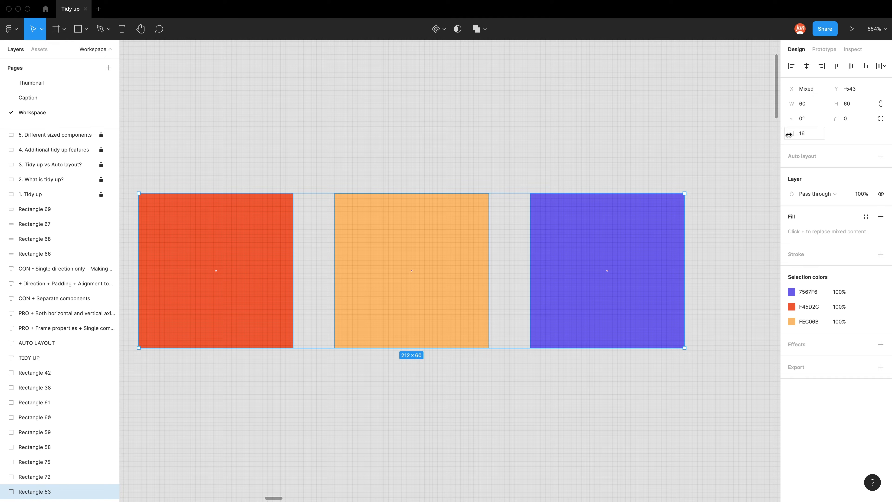
mouse_move(793, 134)
left_mouse_down()
mouse_move(807, 134)
mouse_move(798, 134)
left_mouse_up()
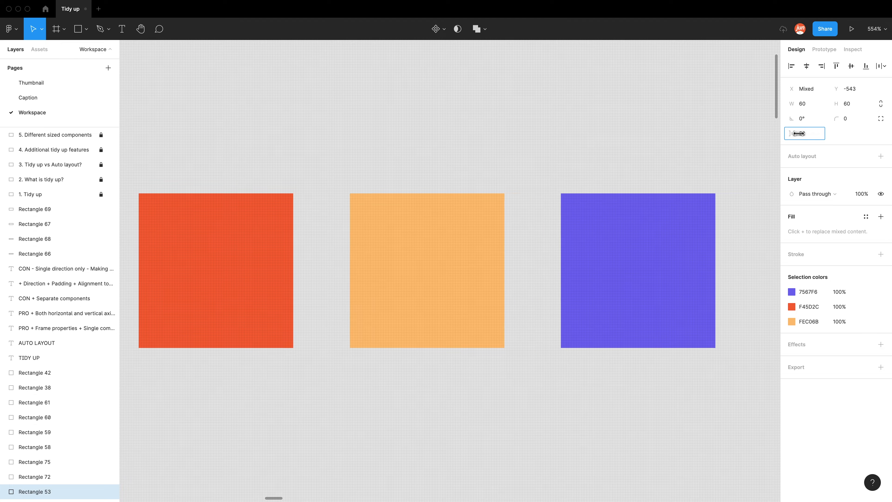
left_click(694, 144)
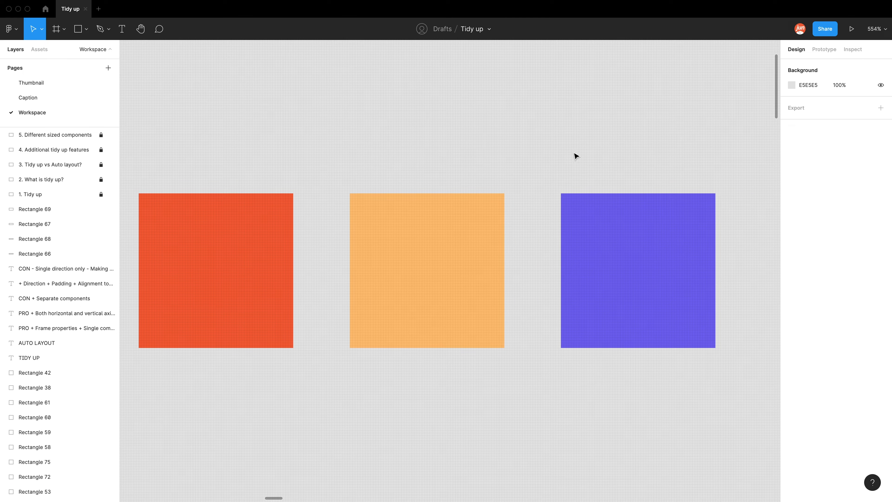
- Move the purple square farther away from the orange one and tidy up the three-square row again
left_click_drag(571, 232, 625, 235)
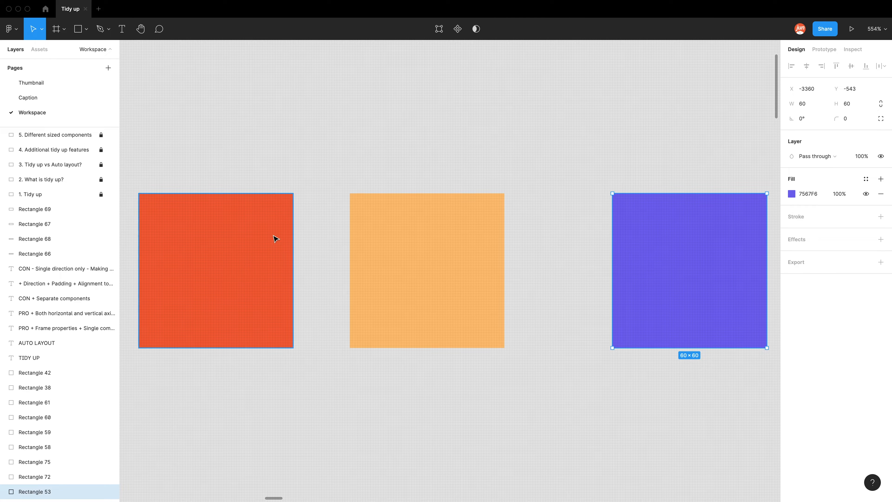
left_click_drag(629, 371, 278, 181)
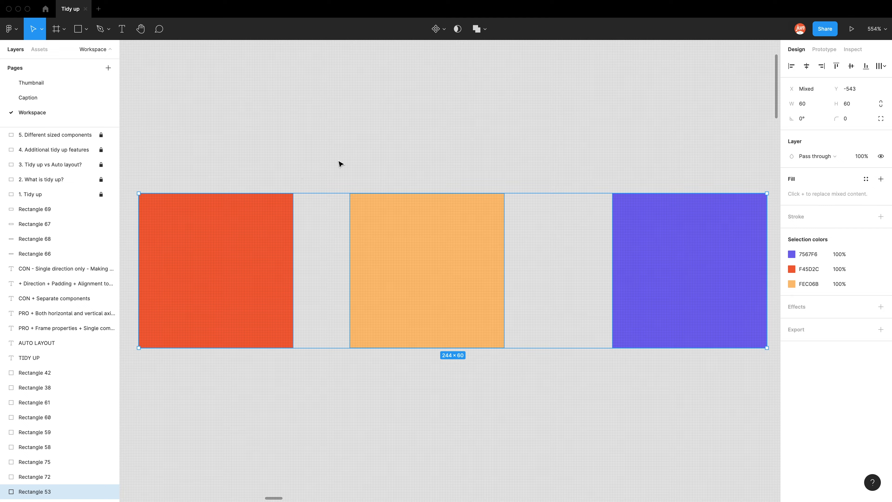
mouse_move(563, 205)
left_click(760, 341)
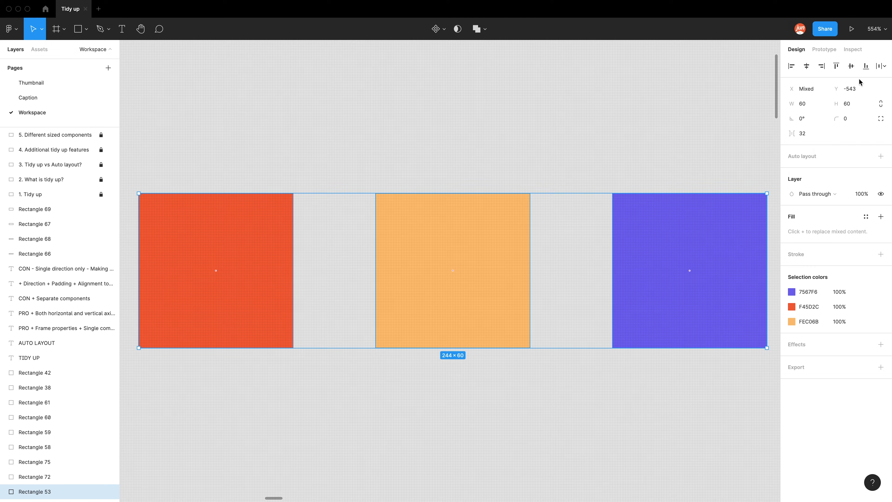
left_click(886, 68)
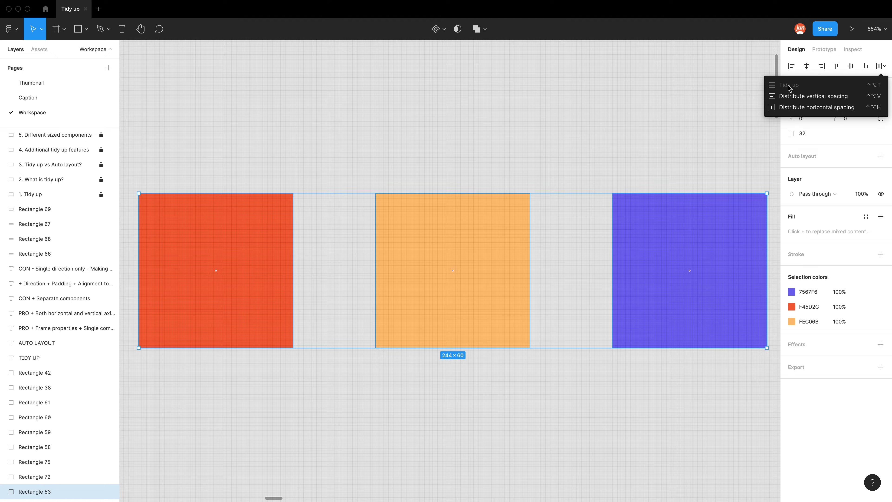
left_click(617, 149)
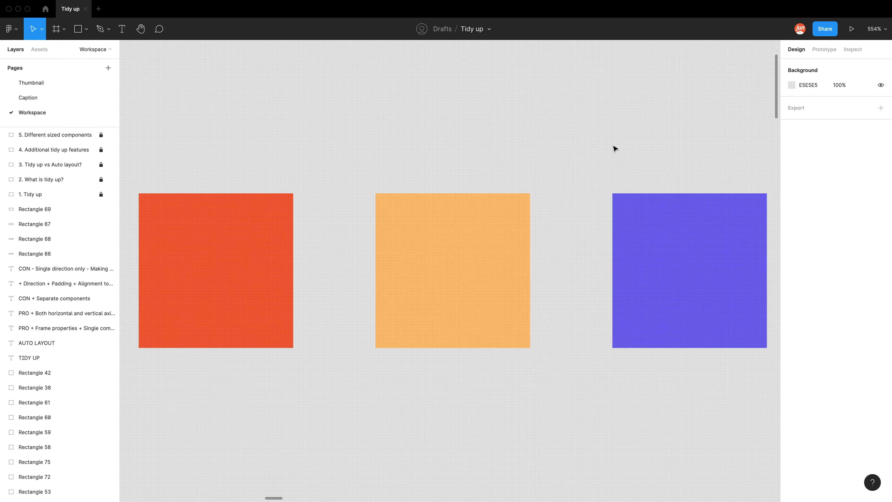
- Tidy up the vertical column of red, orange and purple squares and widen its vertical spacing to 29
scroll(592, 163, "down", 5)
left_click_drag(616, 169, 374, 170)
scroll(404, 156, "right", 5)
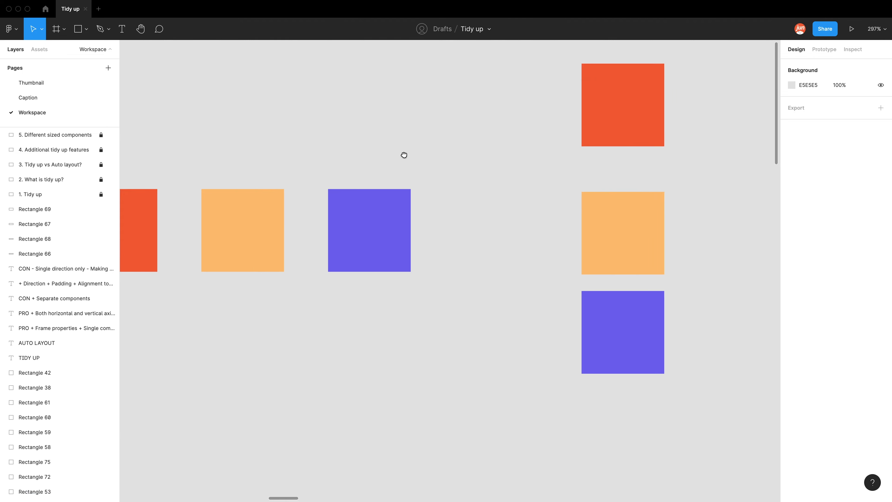
left_click_drag(588, 114, 509, 330)
mouse_move(544, 385)
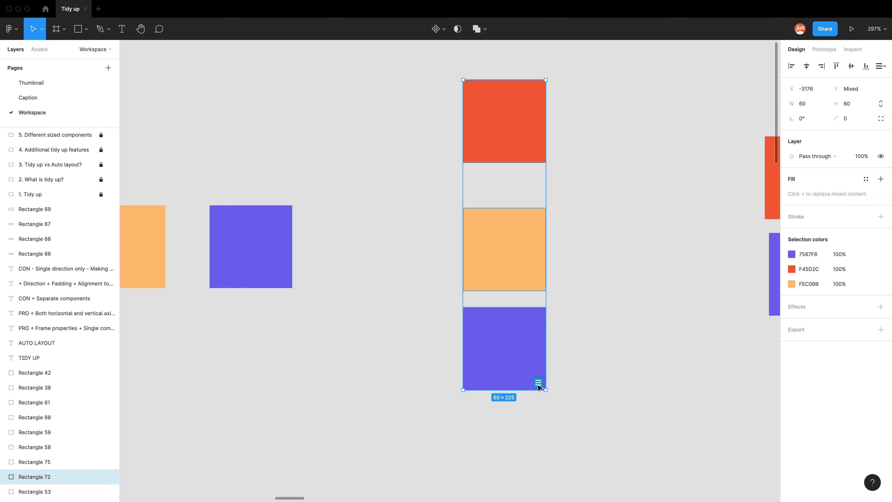
left_click(538, 384)
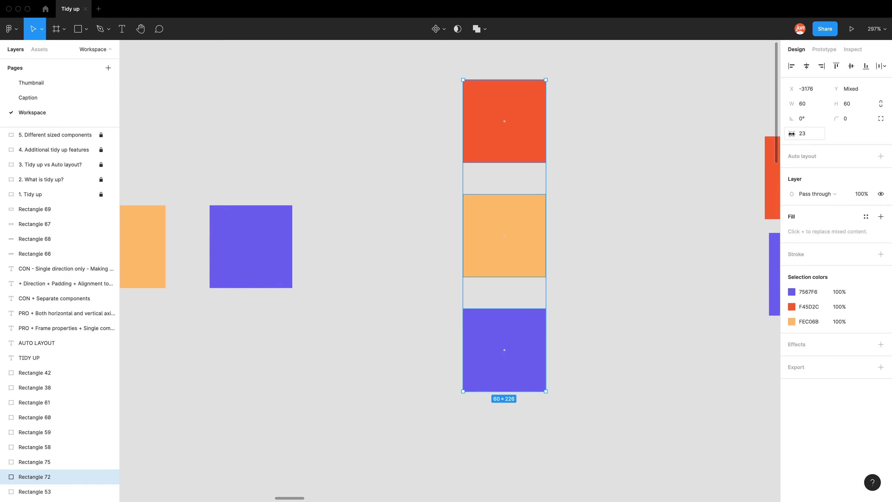
left_click_drag(792, 134, 796, 134)
- Tidy up the uneven three-square group into a grid, set its horizontal spacing to 16 and widen its vertical spacing
left_click_drag(687, 159, 434, 161)
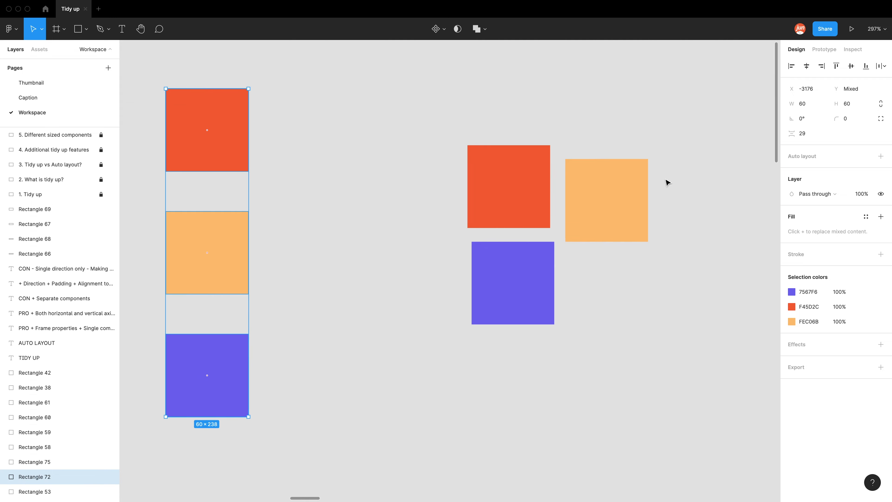
scroll(667, 182, "up", 2)
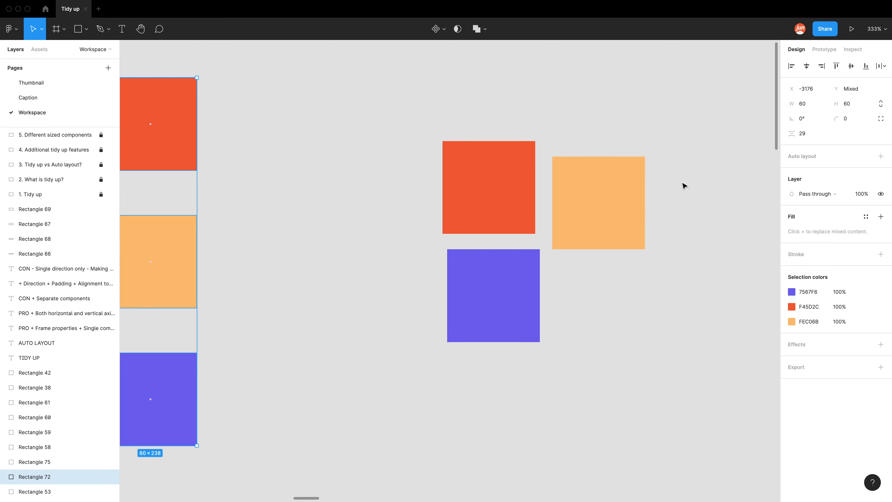
left_click_drag(674, 131, 435, 368)
mouse_move(610, 340)
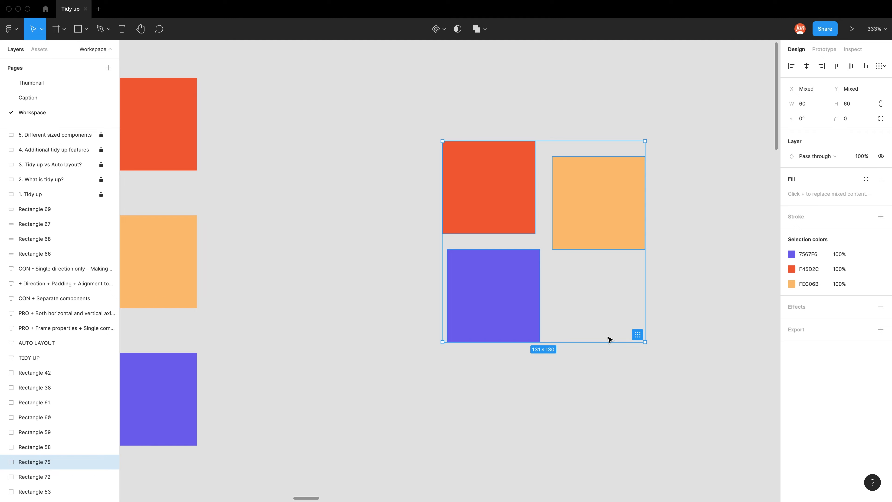
left_click(638, 336)
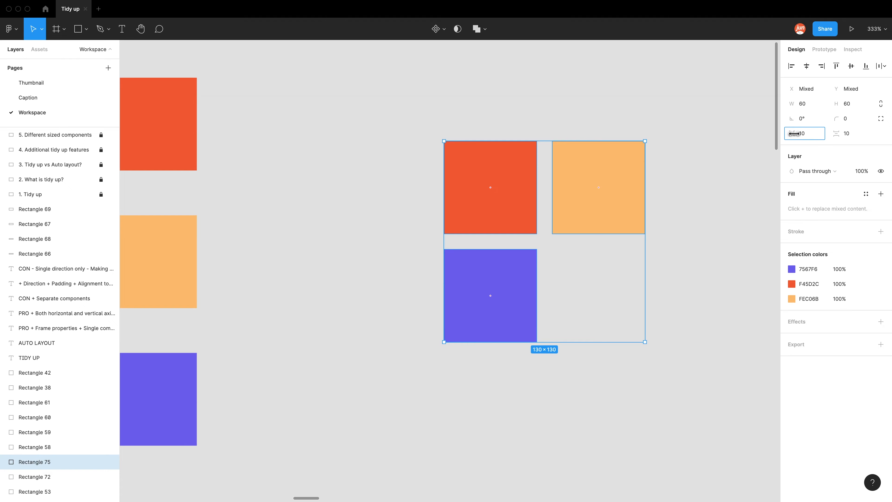
left_click_drag(794, 133, 842, 133)
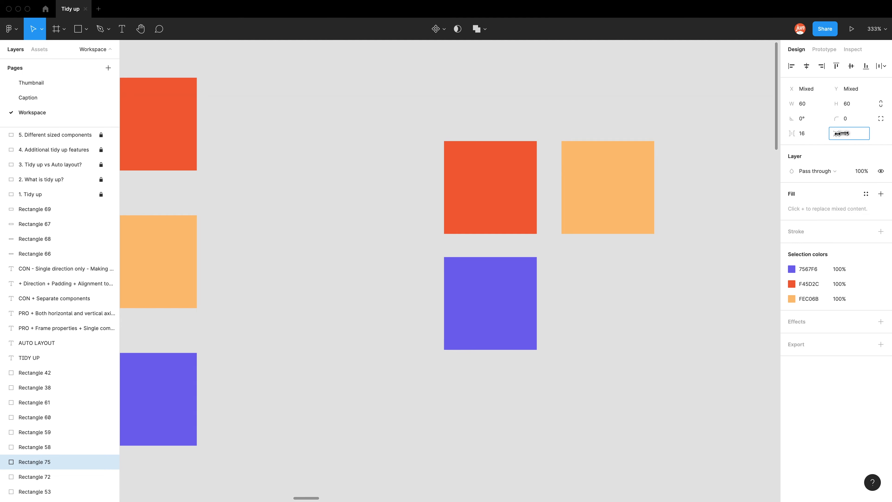
left_click(396, 219)
- Tidy up the four scattered squares in the group where the orange and grey squares touch at their corners
scroll(403, 213, "down", 3)
scroll(404, 214, "left", 5)
scroll(404, 213, "down", 4)
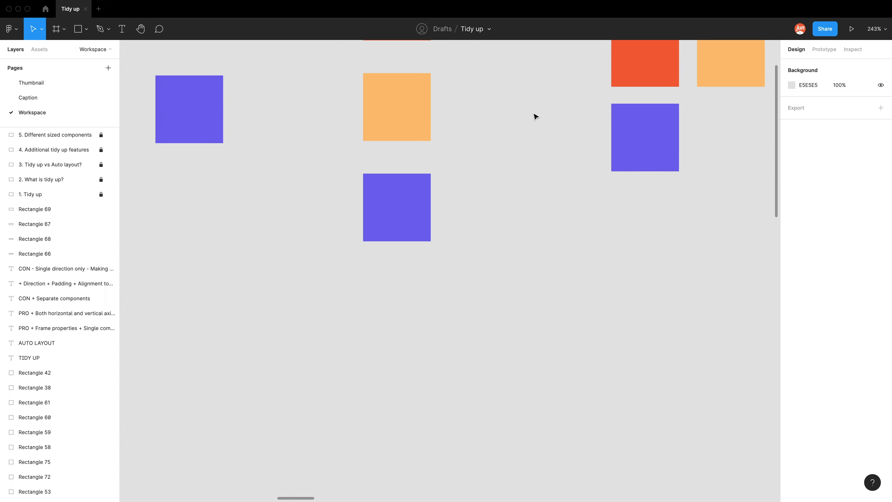
scroll(536, 116, "down", 10)
scroll(488, 221, "left", 6)
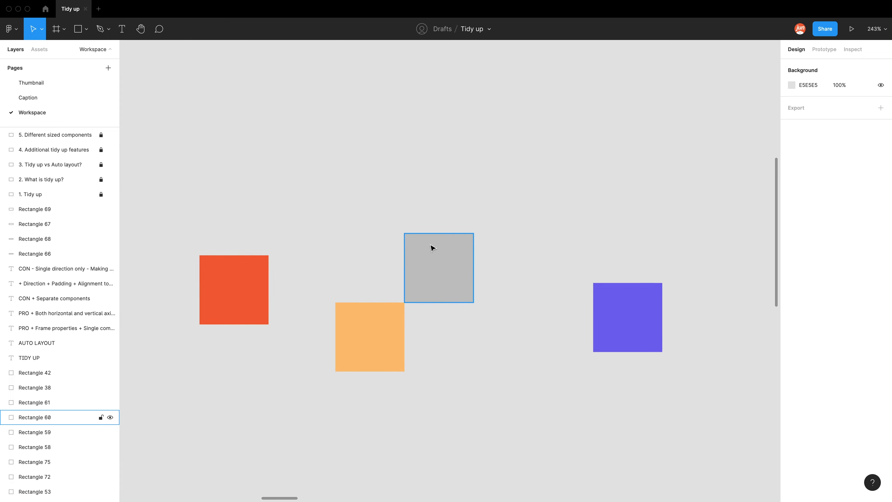
scroll(433, 247, "up", 3)
scroll(442, 241, "down", 3)
scroll(442, 241, "left", 2)
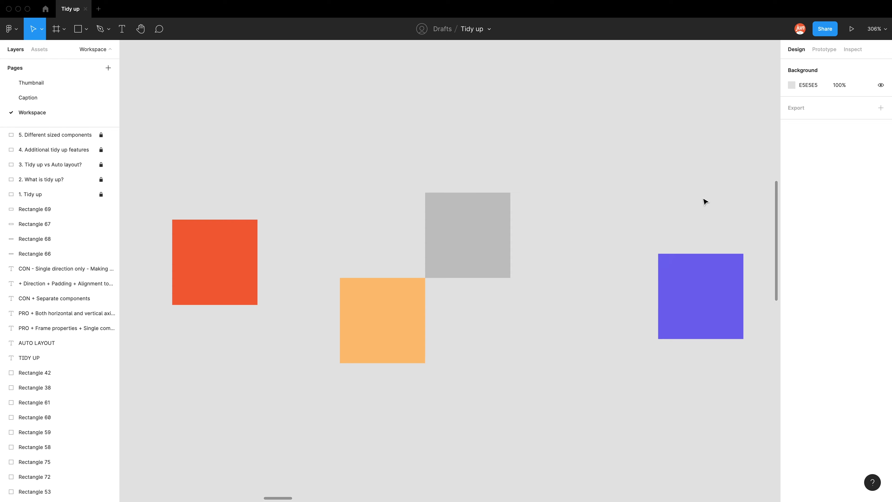
left_click_drag(706, 173, 251, 387)
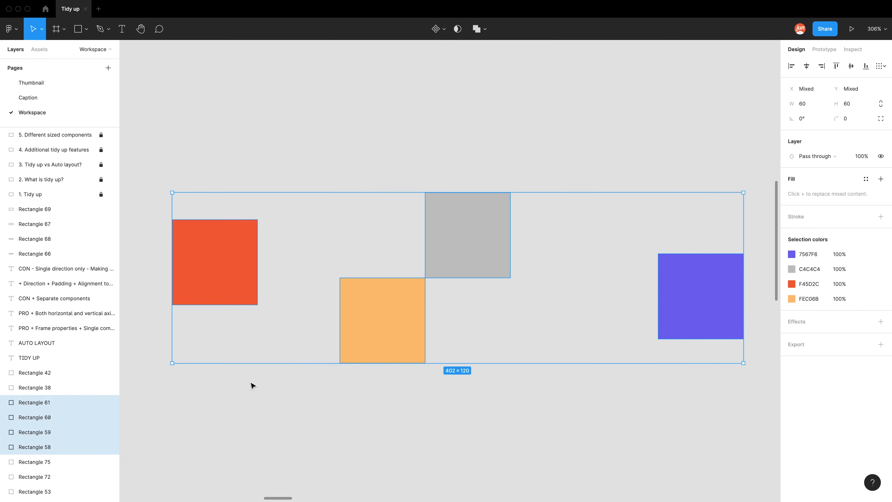
scroll(432, 277, "up", 10)
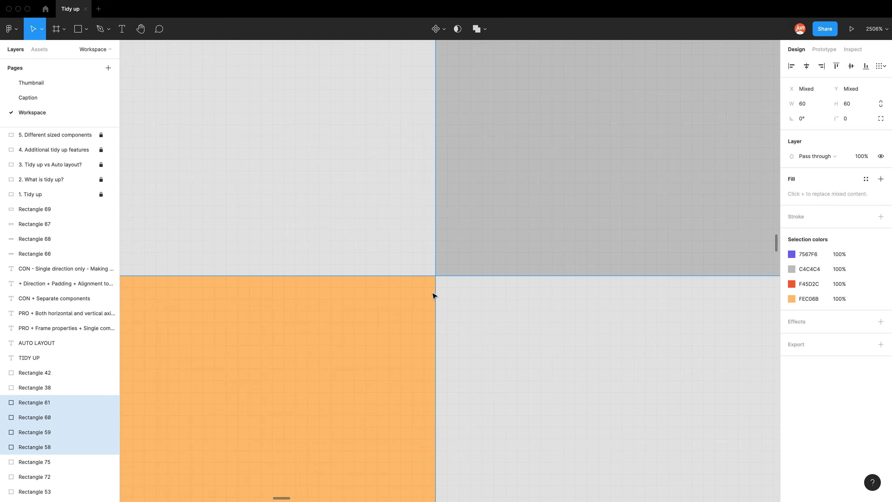
scroll(353, 294, "down", 3)
scroll(357, 286, "down", 6)
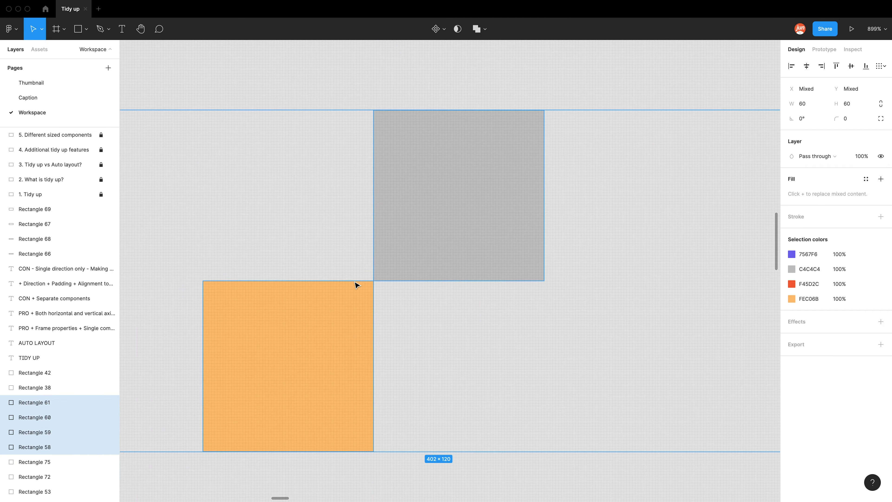
scroll(410, 285, "down", 1)
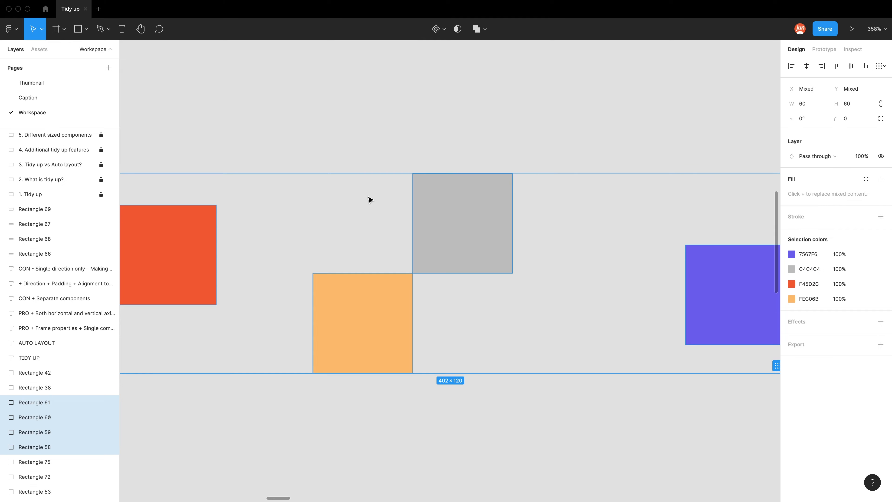
scroll(484, 295, "right", 3)
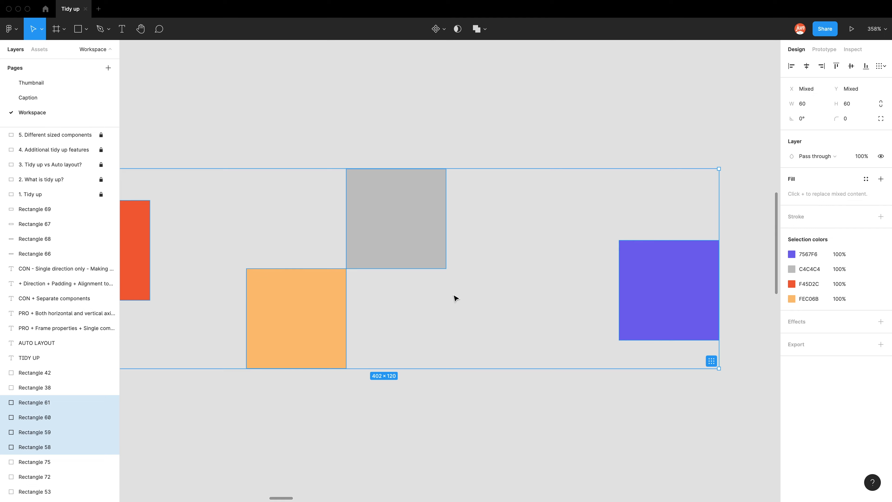
left_click(711, 361)
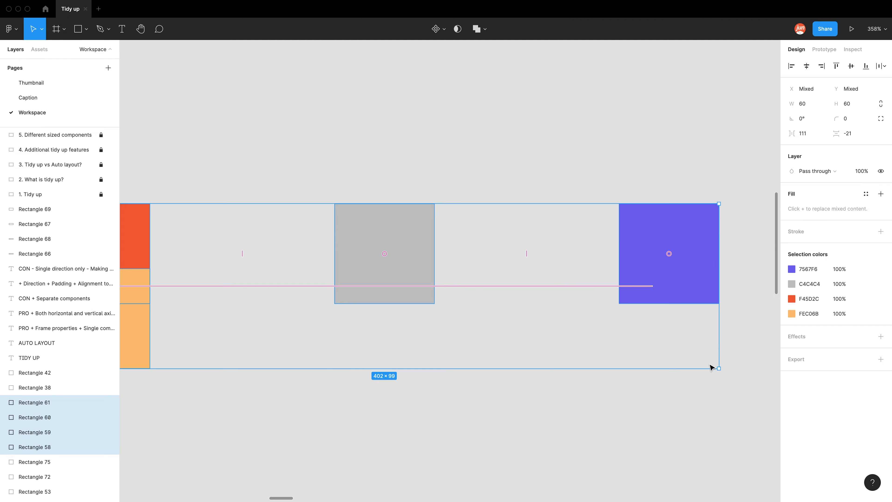
scroll(587, 348, "left", 3)
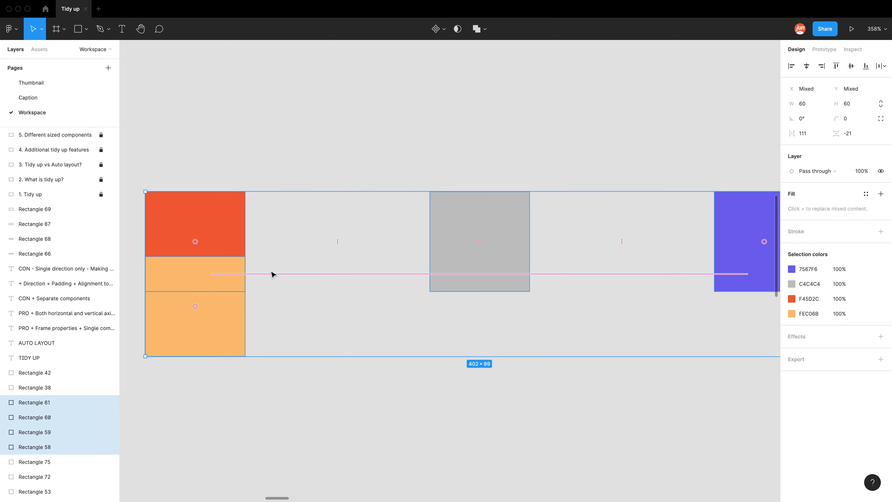
scroll(132, 278, "up", 5)
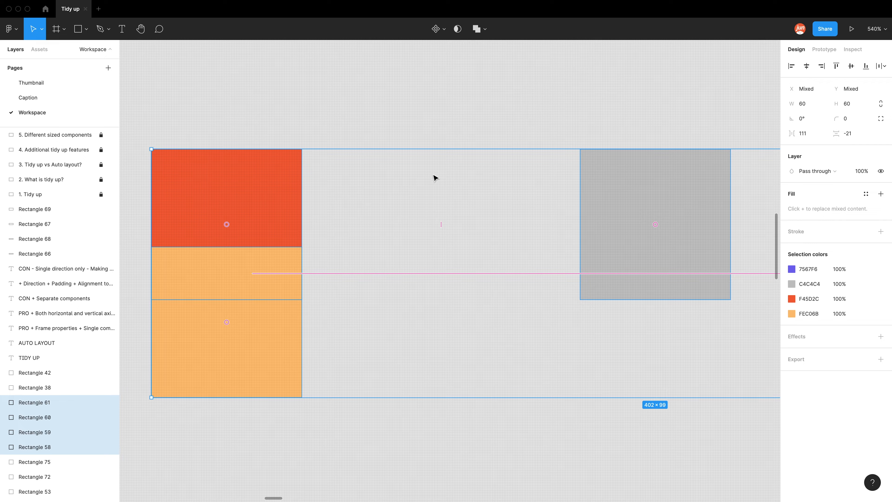
- Rearrange the squares of the lowest four-square group into a closer, roughly horizontal row with uneven heights
scroll(388, 171, "down", 5)
scroll(474, 205, "down", 6)
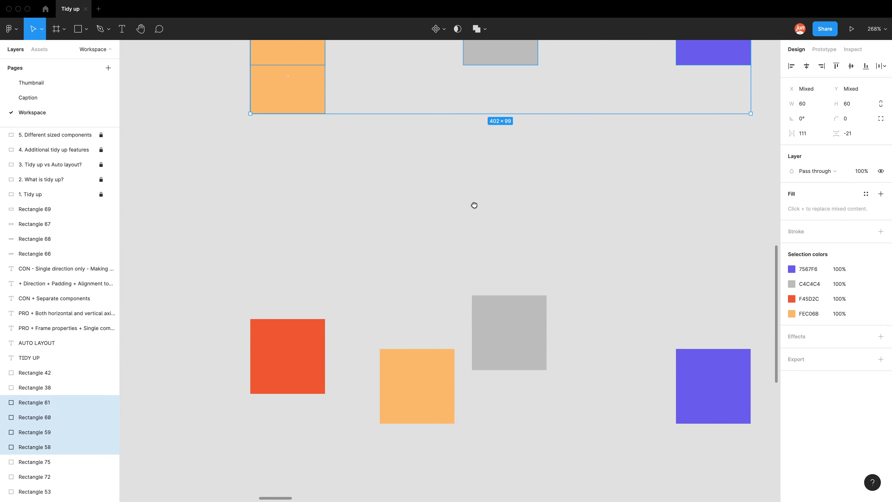
scroll(575, 191, "up", 2, "ctrl")
left_click_drag(687, 177, 495, 170)
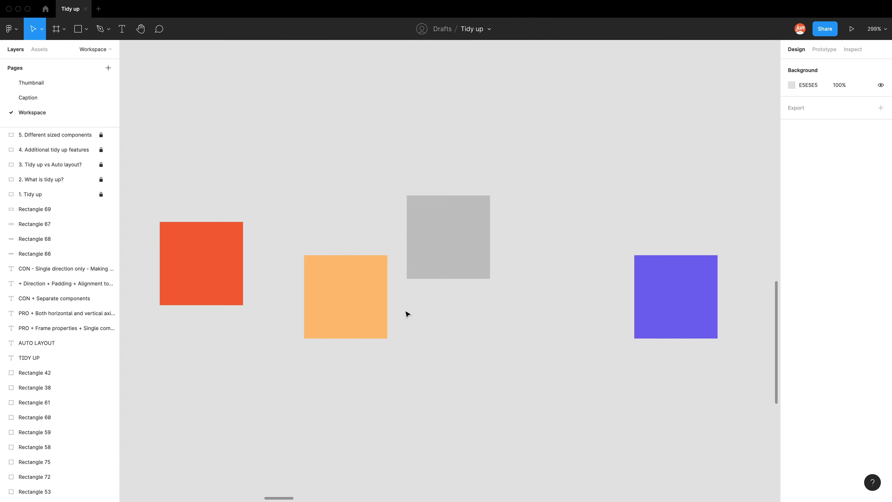
left_click_drag(364, 312, 331, 301)
left_click_drag(465, 244, 456, 271)
left_click_drag(660, 295, 552, 251)
left_click_drag(573, 327, 609, 335)
- Select the four rearranged squares and tidy up their horizontal spacing
left_click_drag(670, 347, 180, 215)
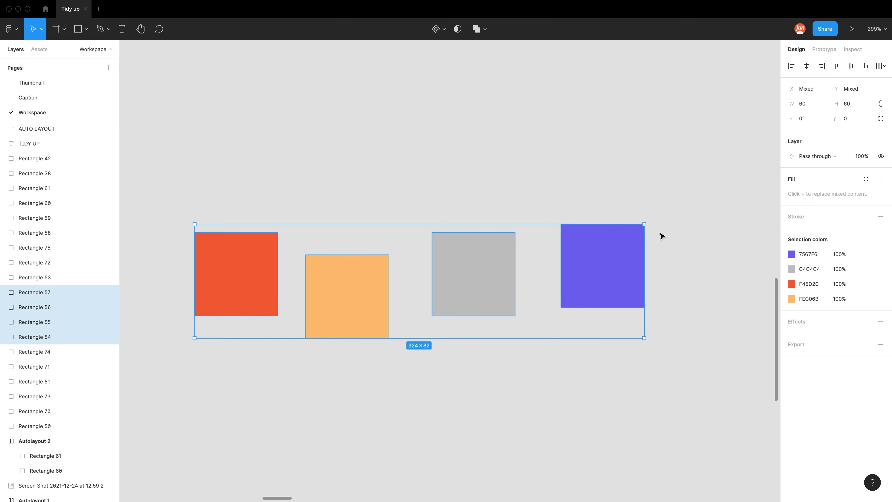
left_click(640, 333)
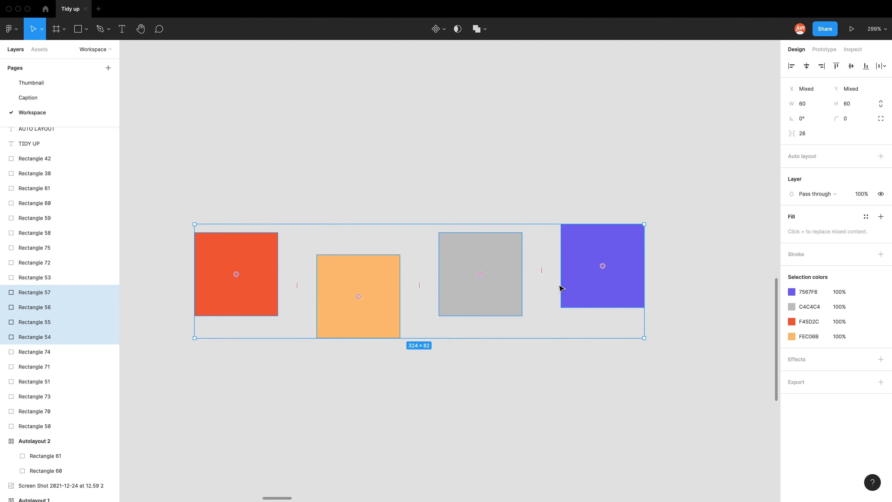
scroll(556, 286, "down", 3)
scroll(551, 285, "up", 1)
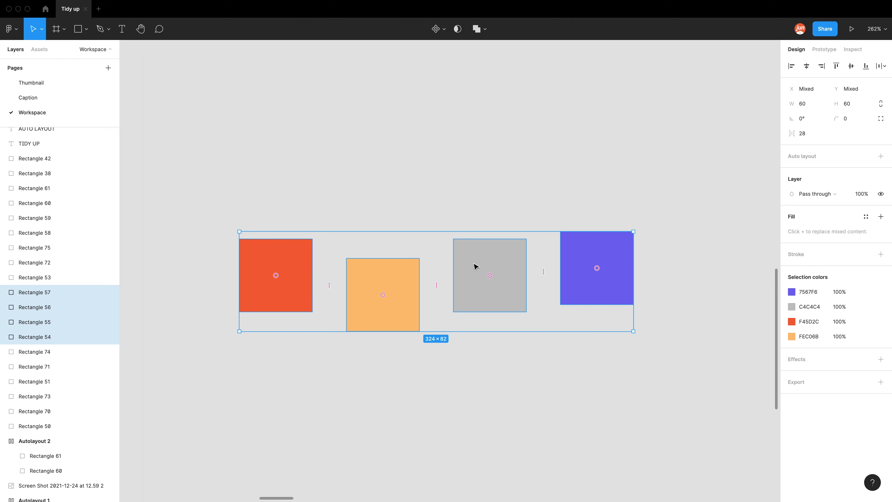
- Align the four selected squares to their top edges
scroll(376, 241, "up", 2)
scroll(376, 241, "up", 2)
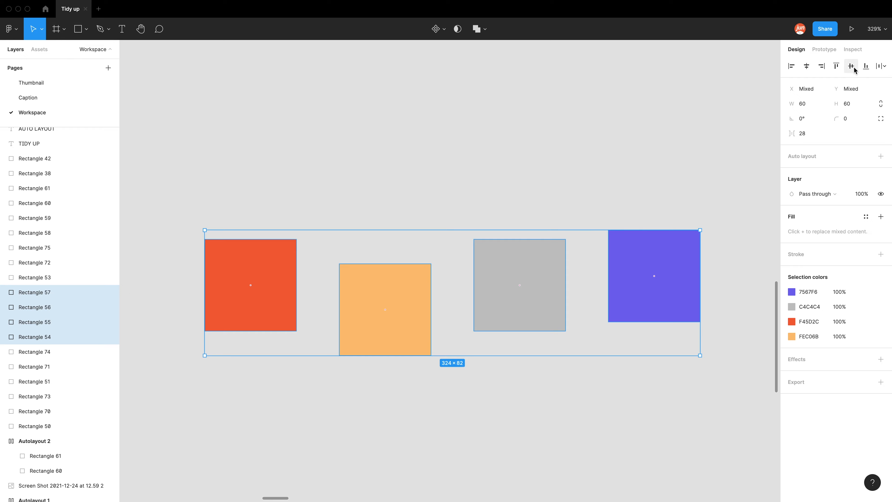
left_click(838, 67)
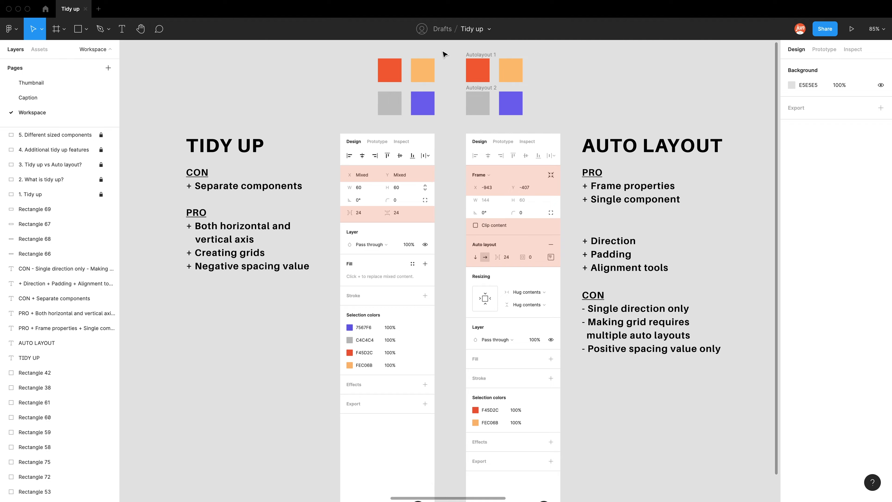
- Select the four squares above the TIDY UP design panel and examine which tidy and distribute options they offer
left_click_drag(444, 54, 366, 135)
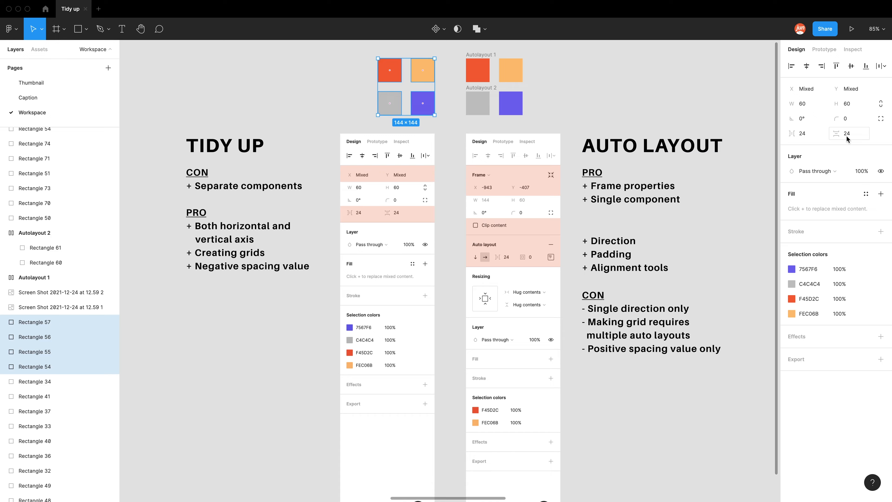
left_click(885, 69)
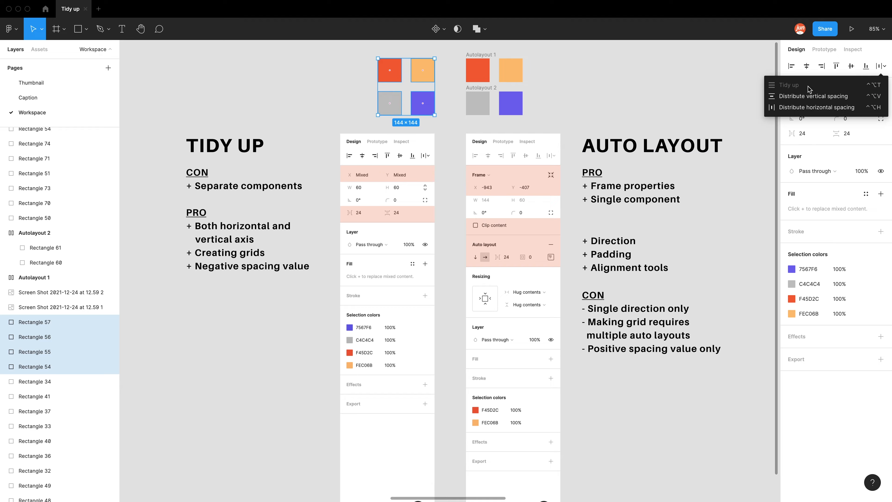
left_click(363, 81)
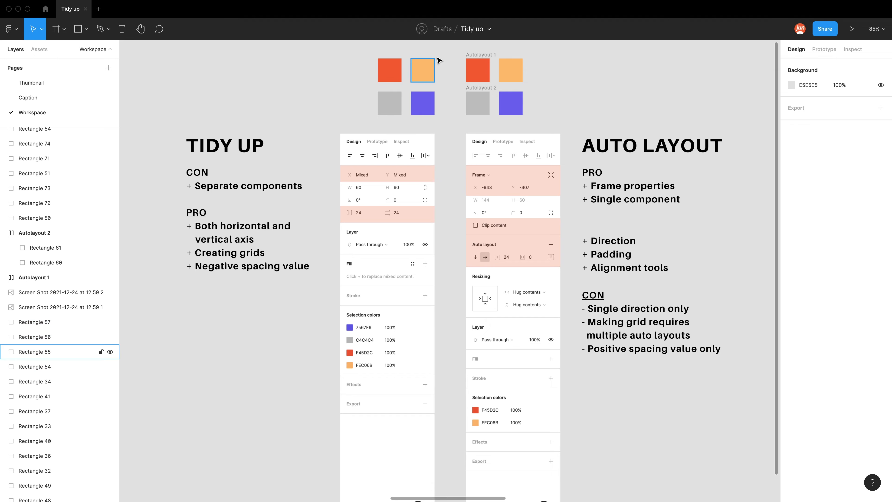
- Reselect the four separate squares above the TIDY UP design panel and group them
left_click_drag(442, 53, 371, 129)
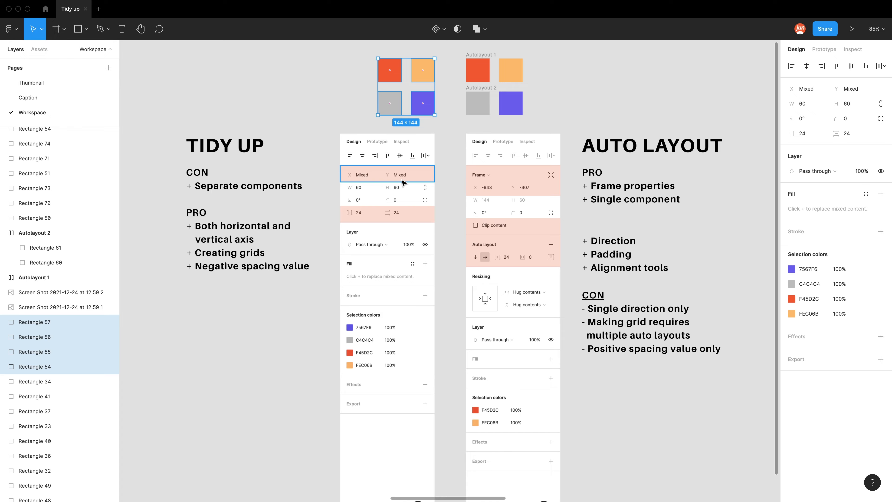
mouse_move(415, 94)
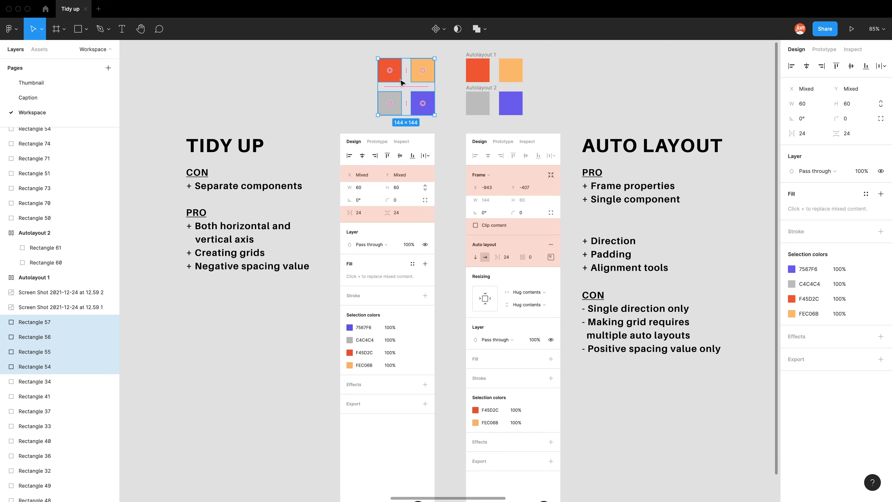
right_click(425, 79)
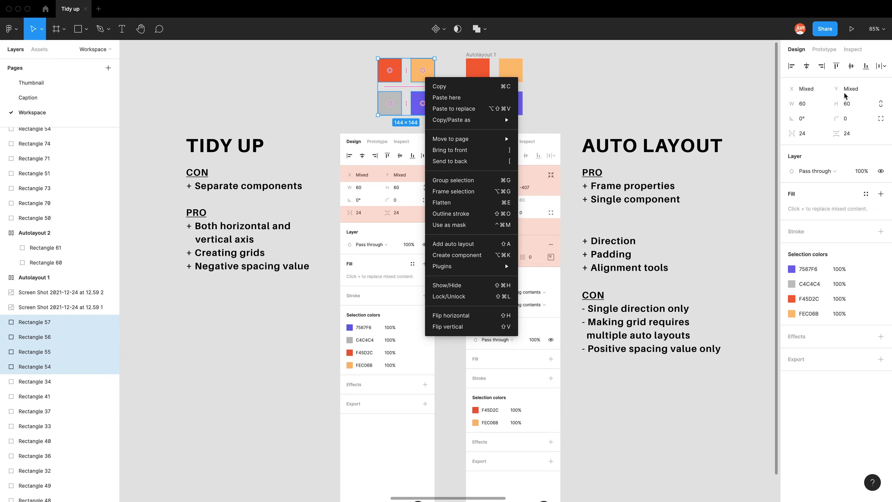
left_click(500, 182)
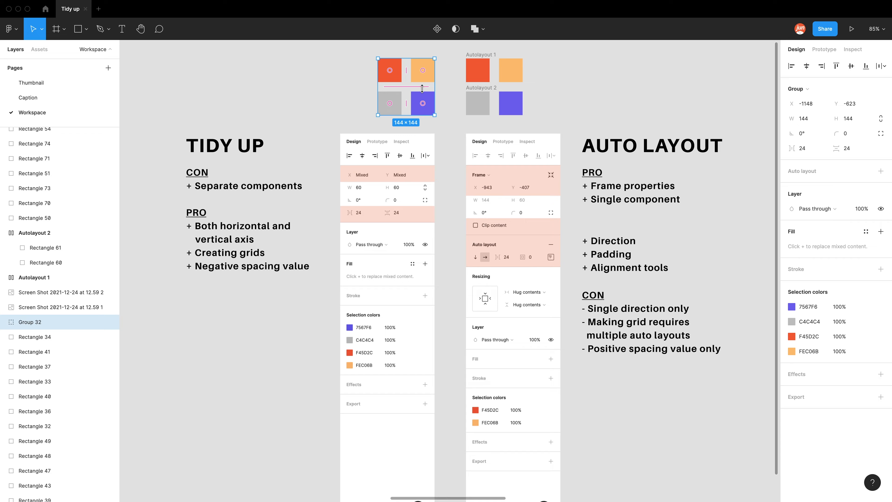
left_click_drag(419, 85, 418, 85)
- Combine the Autolayout 1 and Autolayout 2 frames into one parent frame with auto layout
left_click(493, 92)
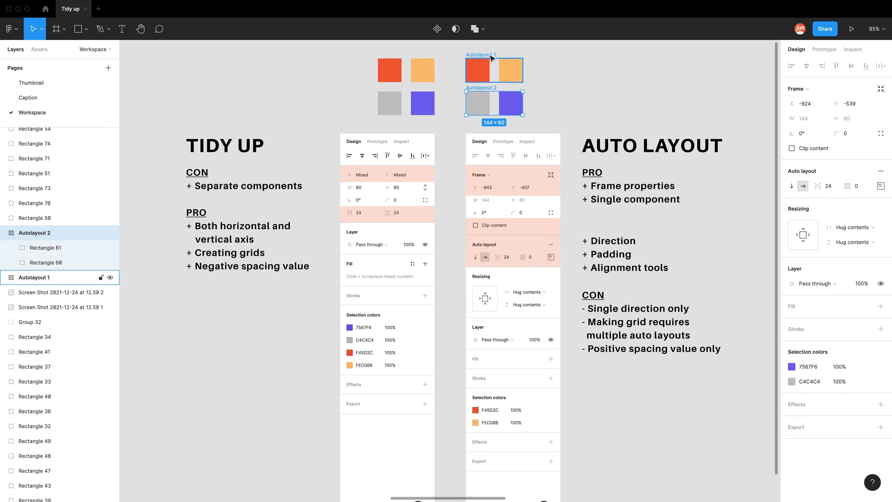
left_click(492, 58)
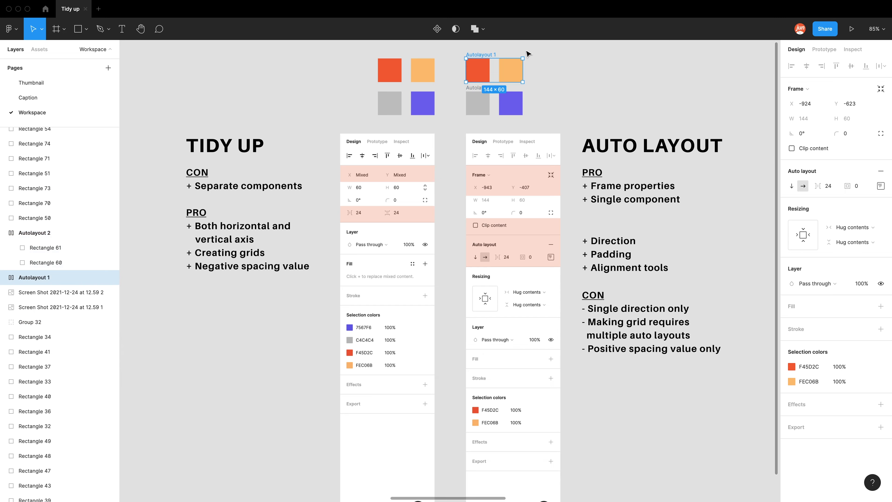
left_click(534, 52)
left_click_drag(532, 49, 457, 124)
right_click(482, 58)
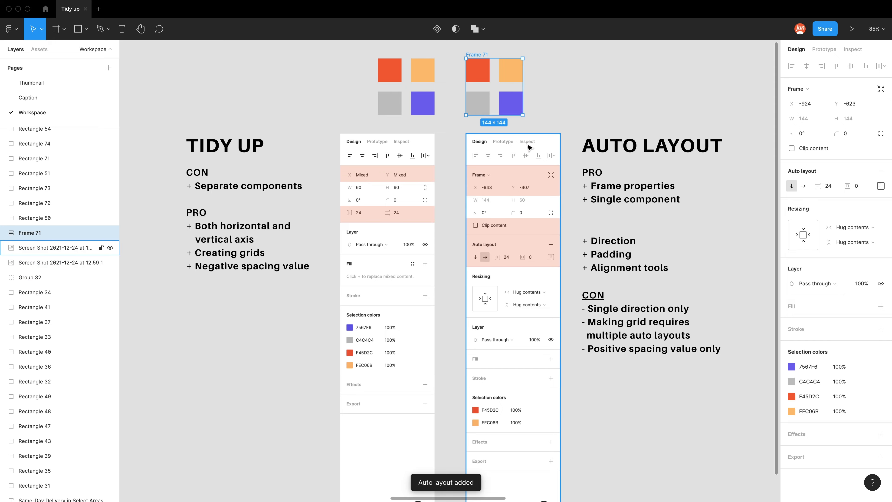
- Expand the combined frame and both nested auto layouts in the layer hierarchy to examine their rectangles
left_click(3, 233)
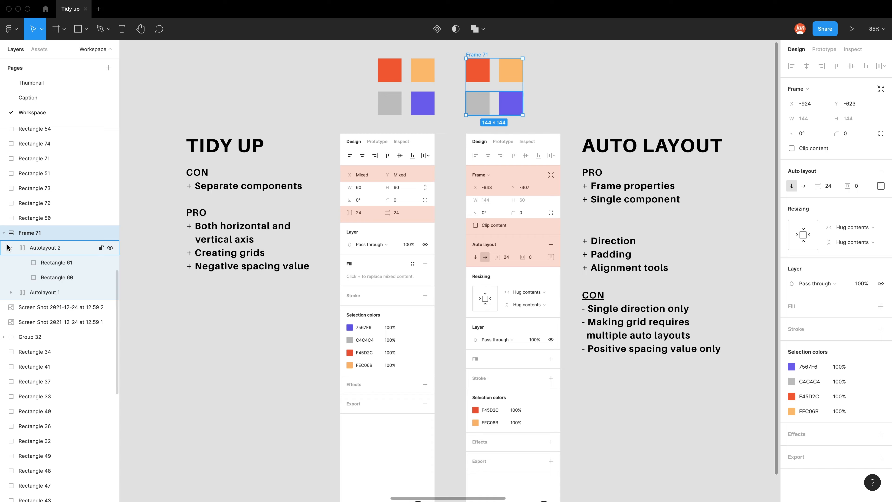
left_click(11, 248)
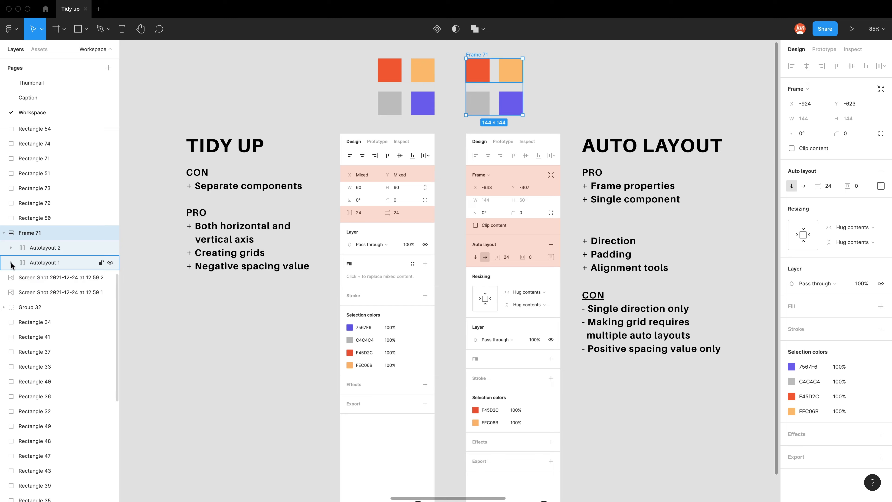
left_click(12, 263)
left_click(11, 248)
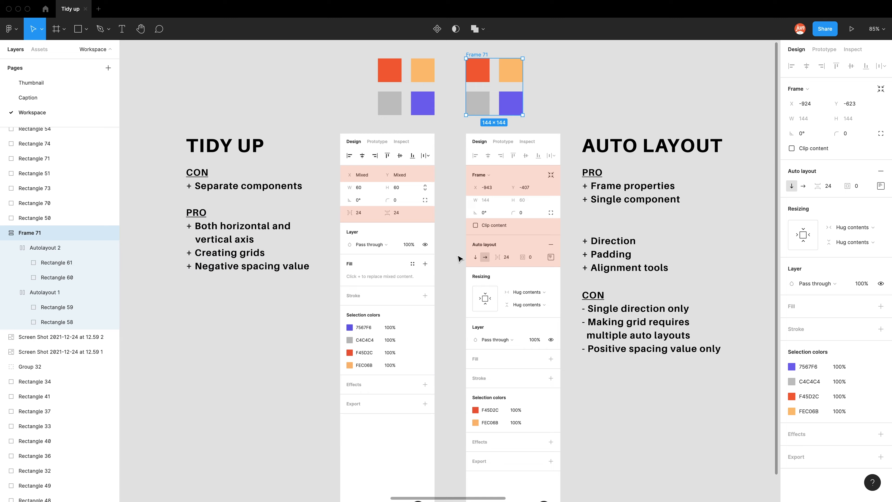
- Try to set the combined auto layout frame's vertical item spacing to -10
left_click(833, 189)
type("-10")
key("Return")
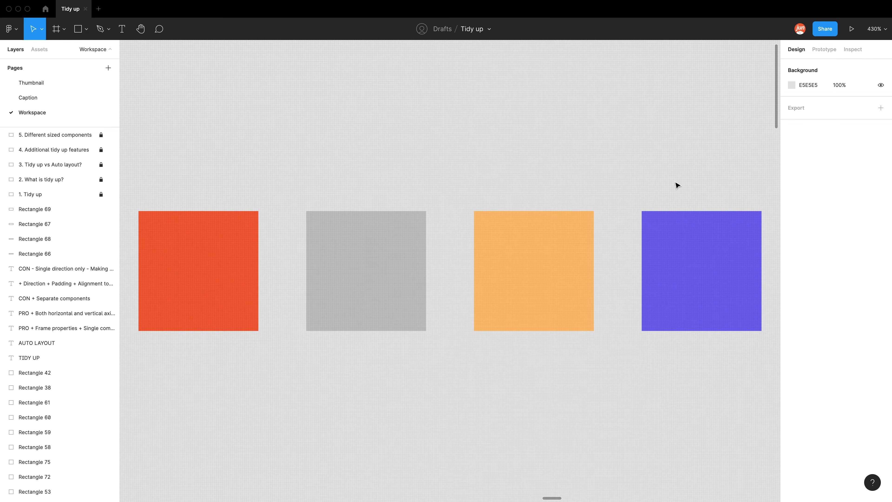
- Select the separate row of four squares, widen its spacing to 40 and bring it back to 24
left_click_drag(674, 181, 234, 367)
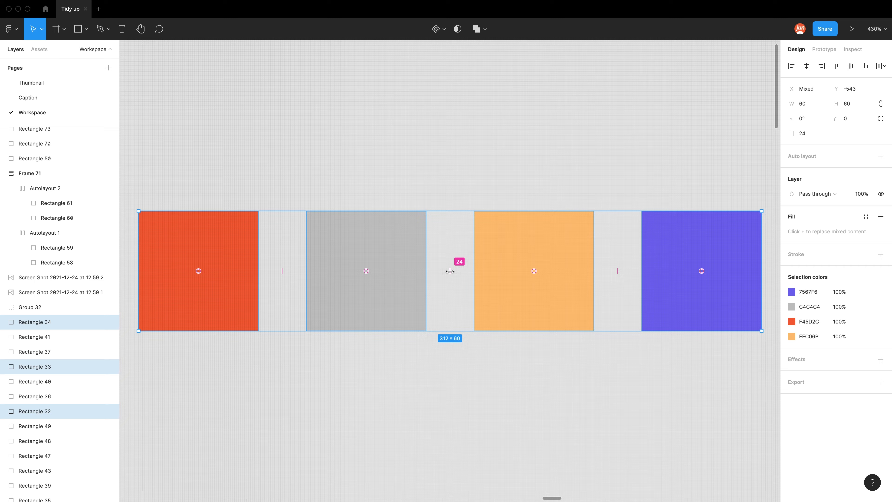
left_click_drag(451, 271, 500, 268)
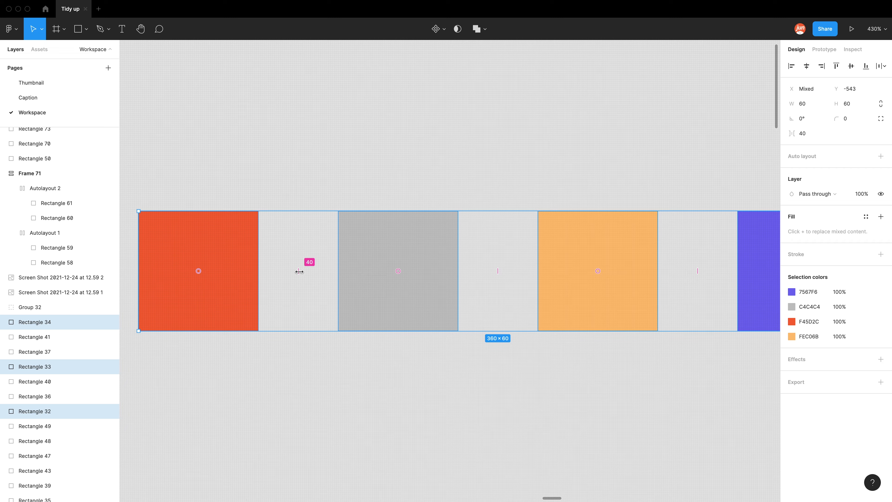
left_click_drag(298, 269, 283, 271)
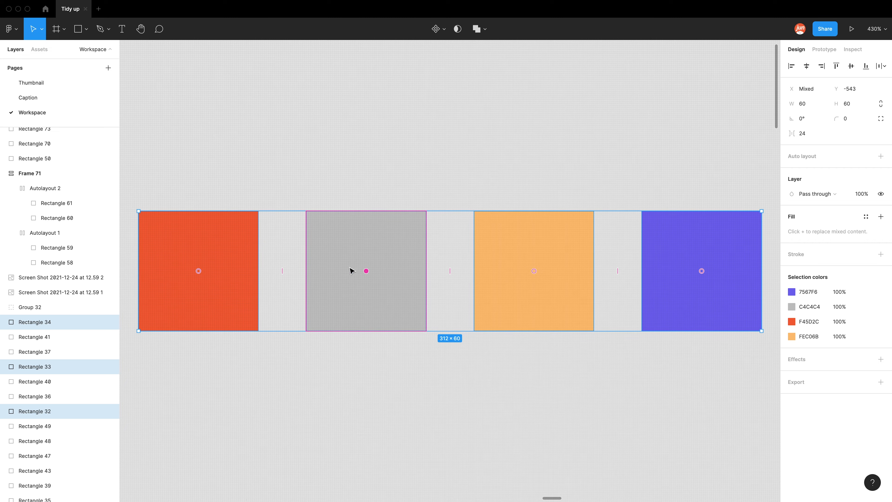
- Reorder the row to red, orange, grey and purple, temporarily swapping the red and purple squares along the way
left_click_drag(366, 271, 703, 271)
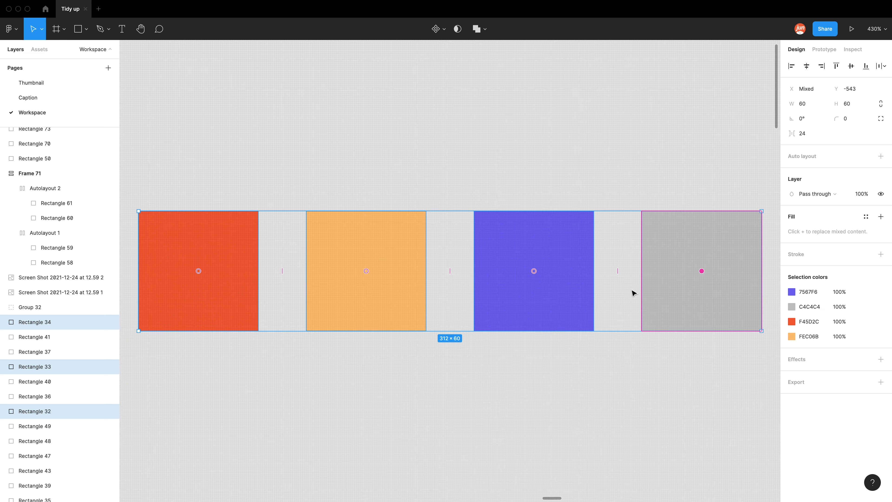
left_click_drag(533, 273, 694, 273)
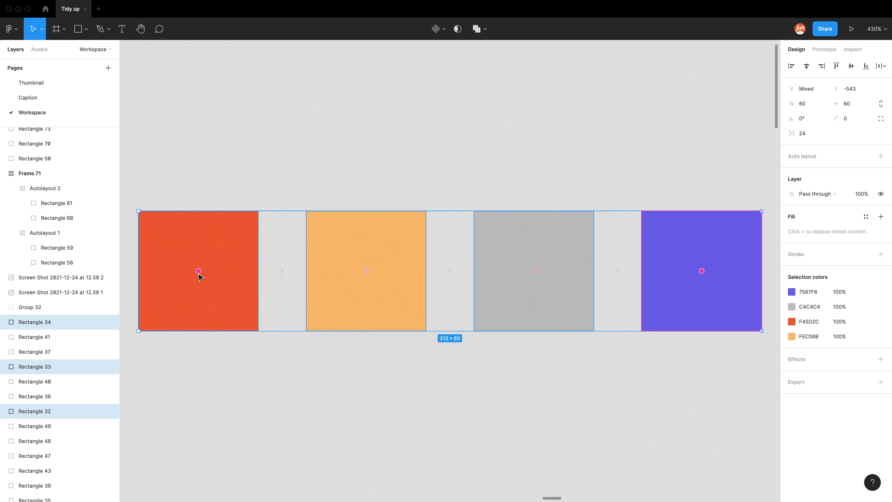
left_click_drag(199, 272, 701, 275)
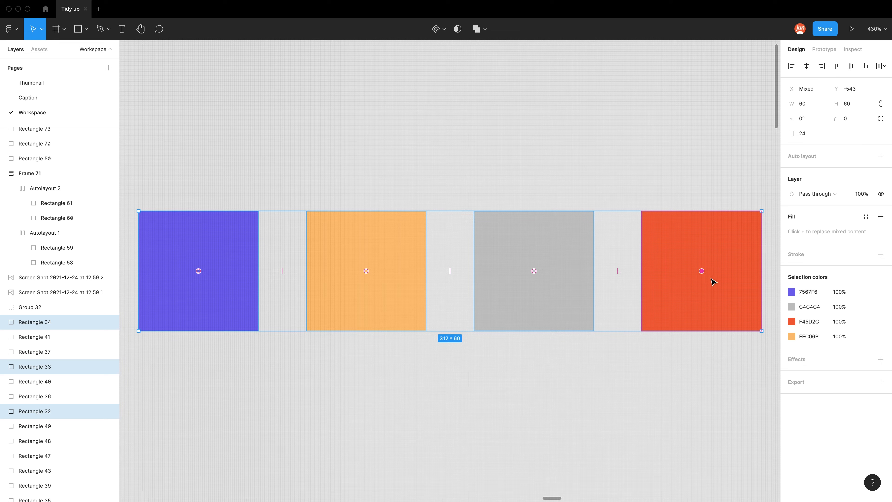
left_click_drag(702, 272, 215, 281)
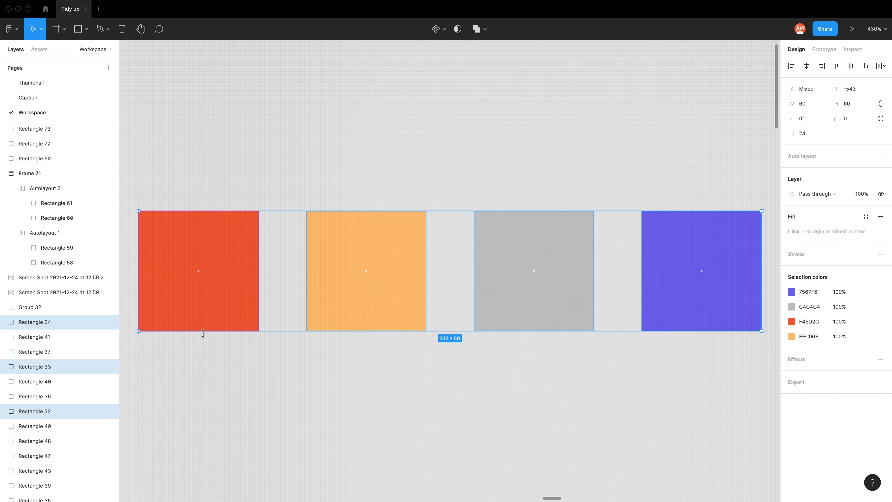
- Stretch the red square to a height of about 109 and widen it within the tidied row
left_click_drag(204, 333, 195, 429)
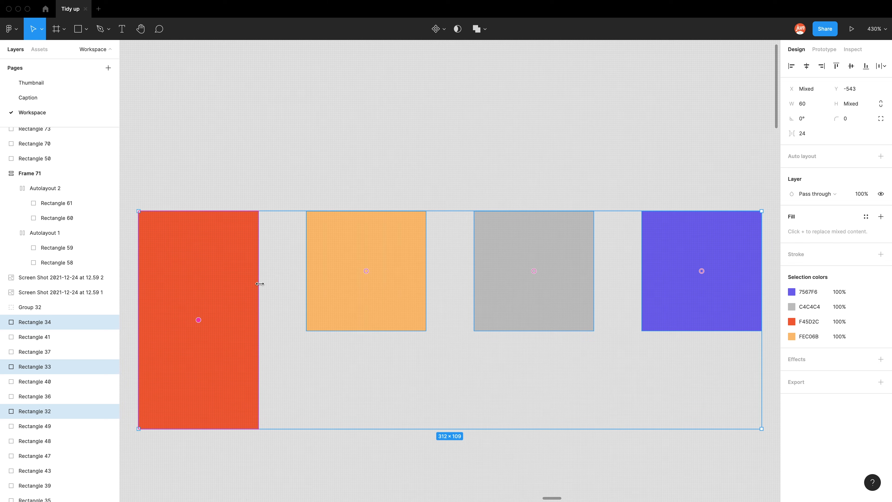
left_click_drag(261, 282, 320, 278)
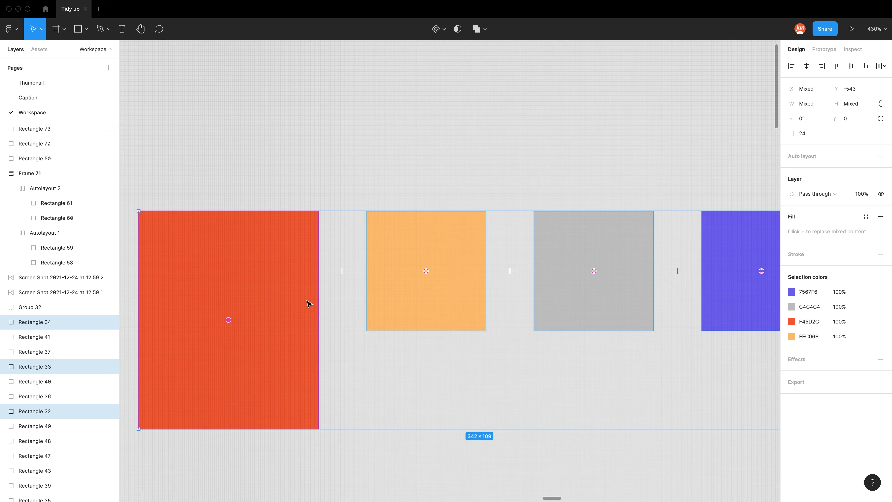
left_click(287, 187)
- Undo the red square's height and width changes
key("super+z")
key("super+z")
key("super+z")
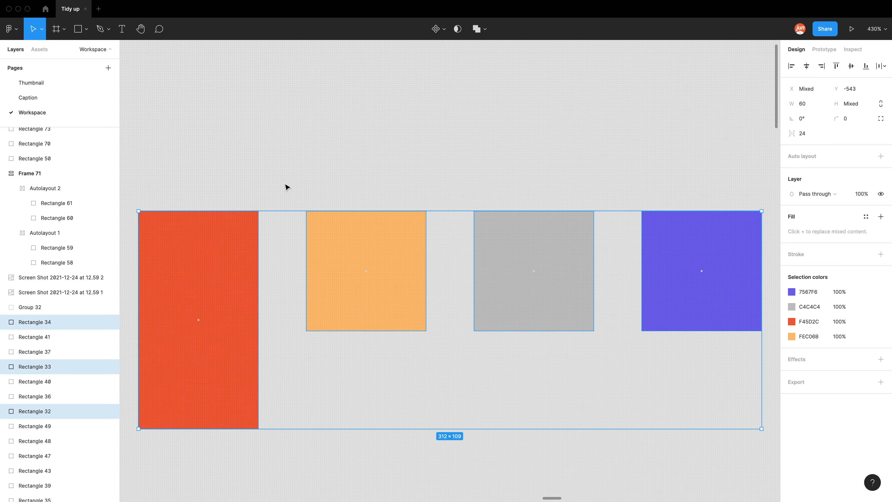
- Reselect the row, pick the purple and red squares together and move them so red sits just before purple
left_click_drag(679, 182, 248, 355)
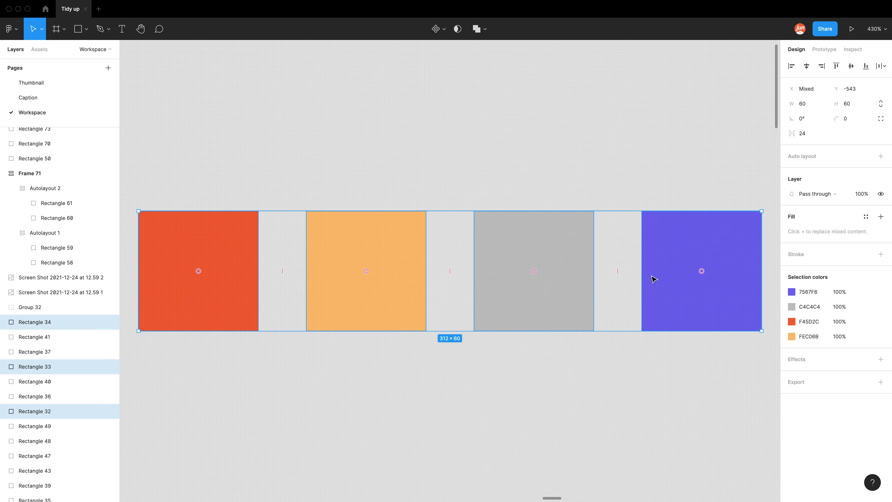
left_click(702, 271)
left_click(199, 271, "shift")
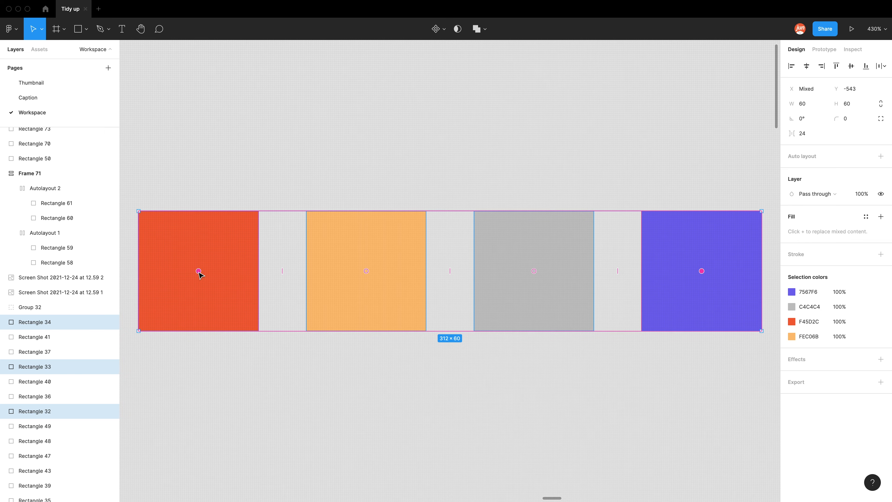
left_click_drag(200, 272, 541, 278)
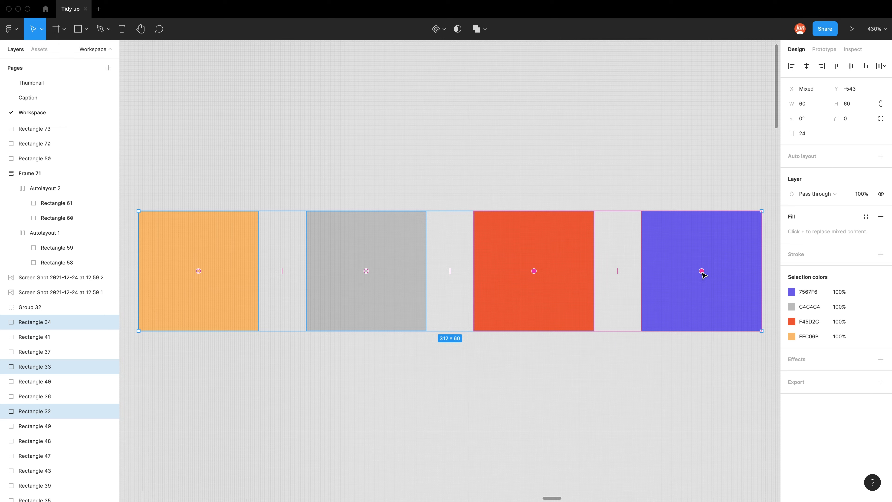
- Reselect the row, pick the range from purple to grey and try moving those three squares together
left_click(697, 193)
left_click_drag(702, 182, 217, 378)
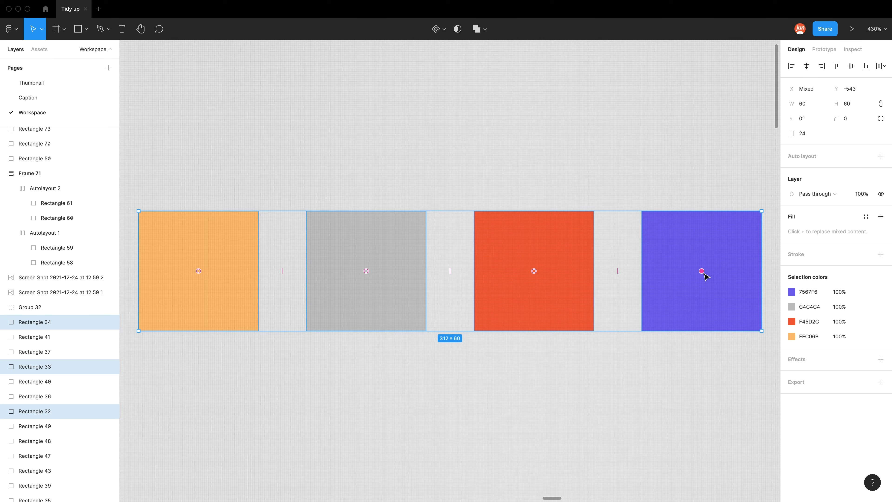
left_click(703, 272)
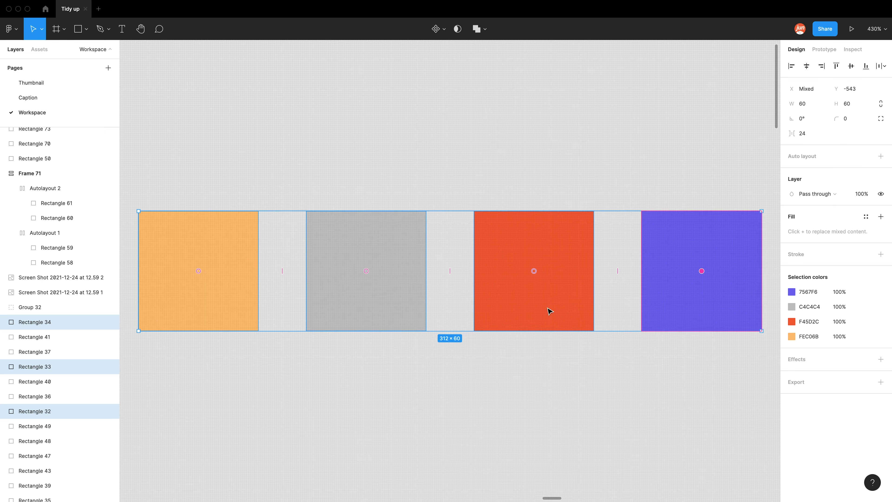
left_click(366, 271, "shift")
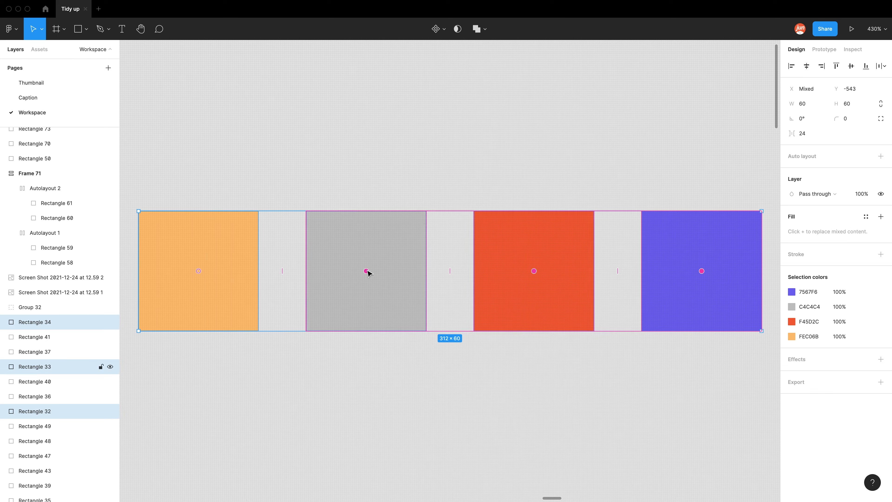
left_click_drag(370, 274, 323, 283)
left_click_drag(390, 282, 358, 271)
left_click(352, 201)
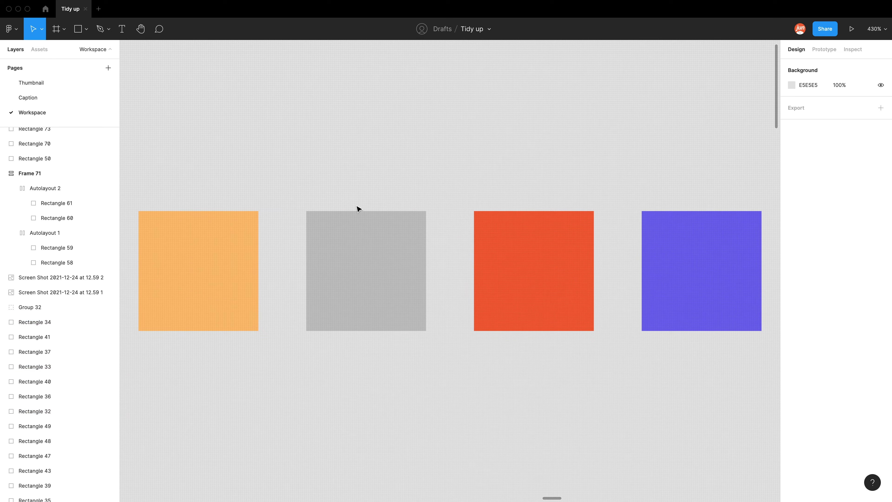
- Reselect the top row of squares and move the grey square one place along so it sits between red and purple
scroll(358, 208, "down", 10)
scroll(360, 212, "down", 3)
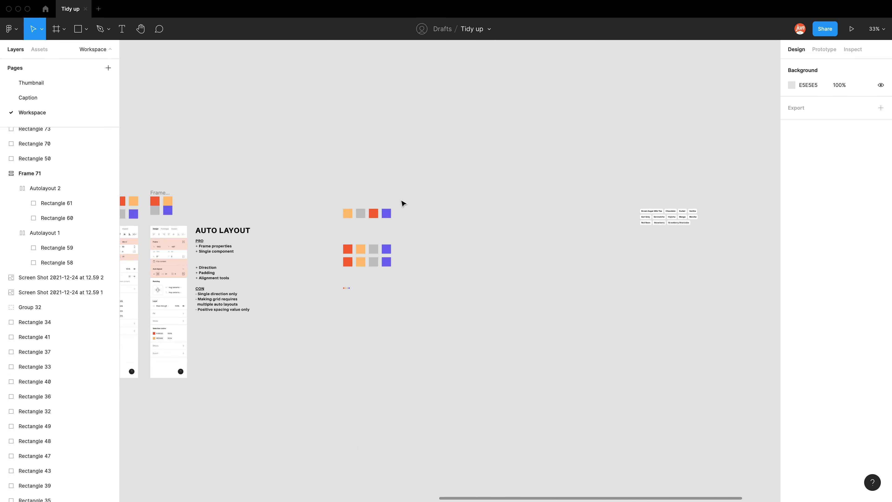
left_click_drag(414, 191, 331, 226)
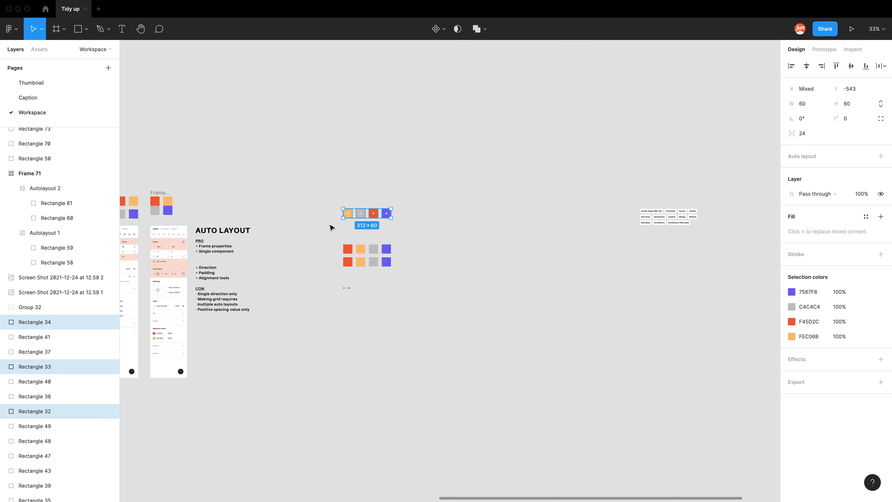
left_click(362, 215)
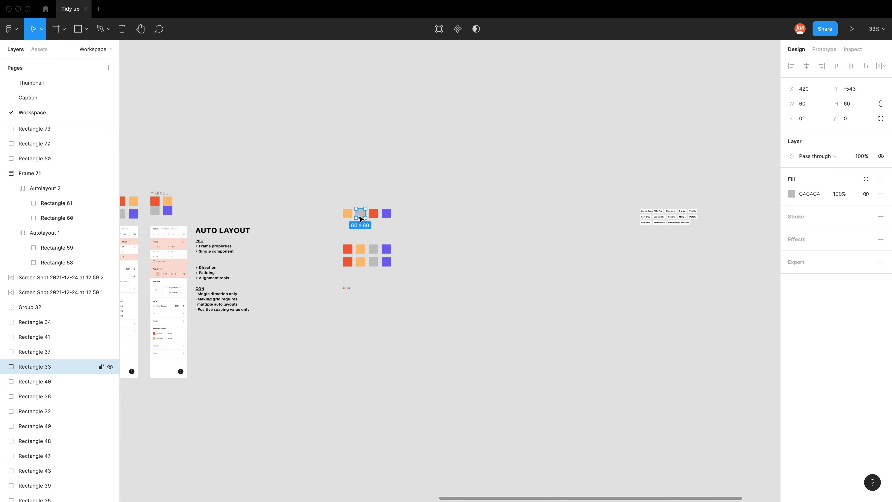
left_click_drag(409, 198, 328, 236)
scroll(368, 217, "down", 2)
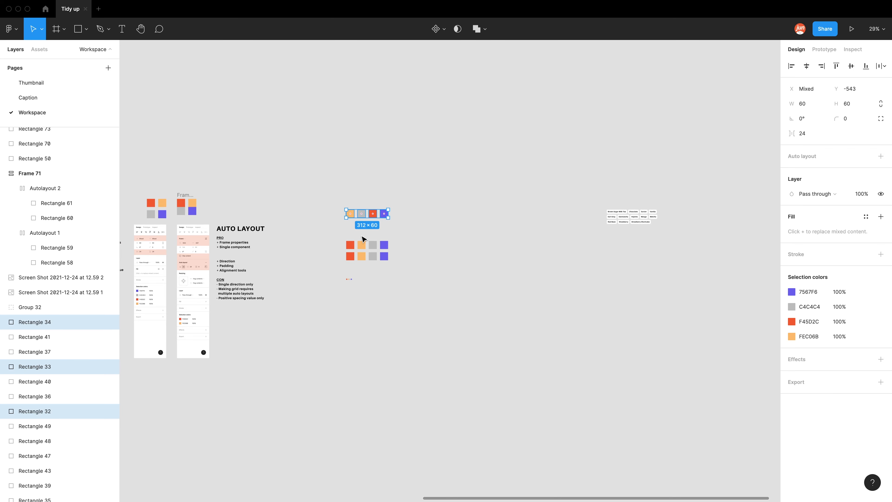
scroll(359, 219, "up", 10)
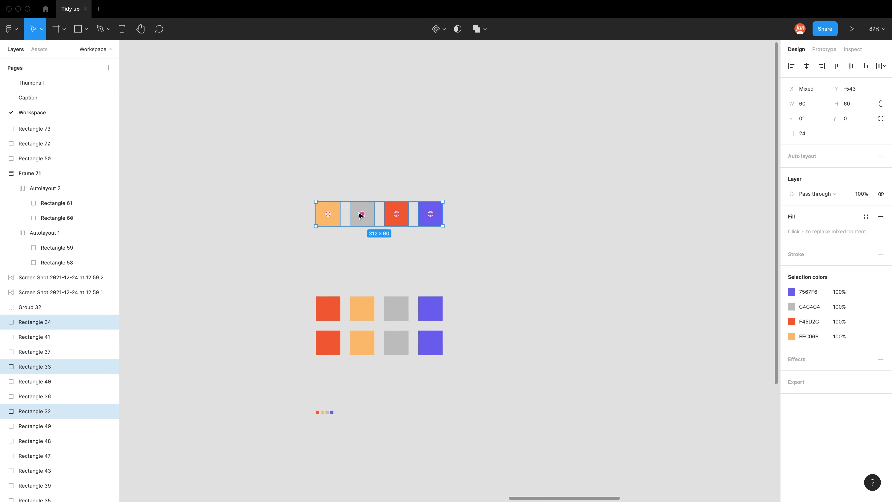
scroll(386, 217, "up", 5)
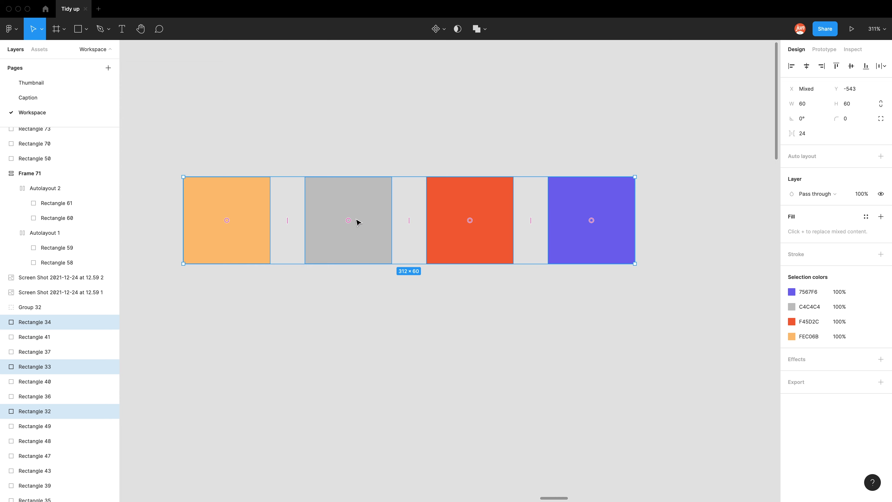
left_click_drag(350, 222, 471, 224)
- Select all eight squares of the two-row grid and move the upper row's orange square into second place in the lower row
scroll(457, 229, "down", 5)
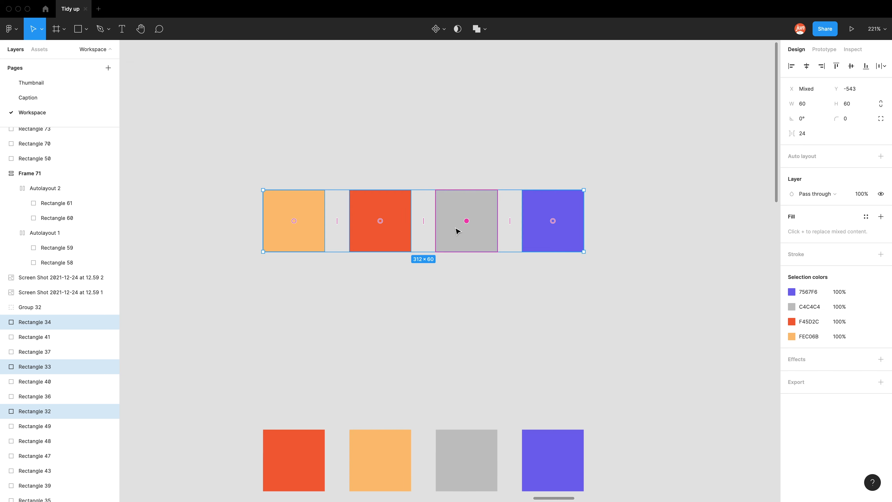
scroll(436, 228, "down", 5)
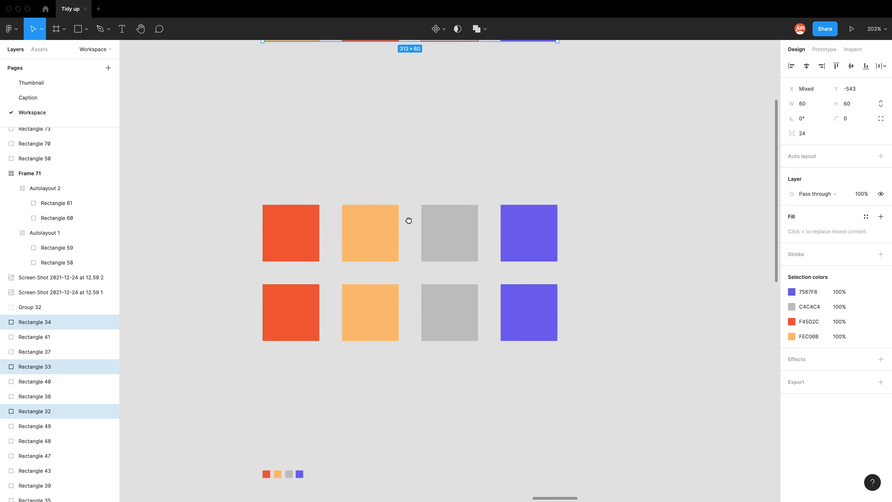
scroll(409, 240, "up", 3)
scroll(410, 240, "up", 2)
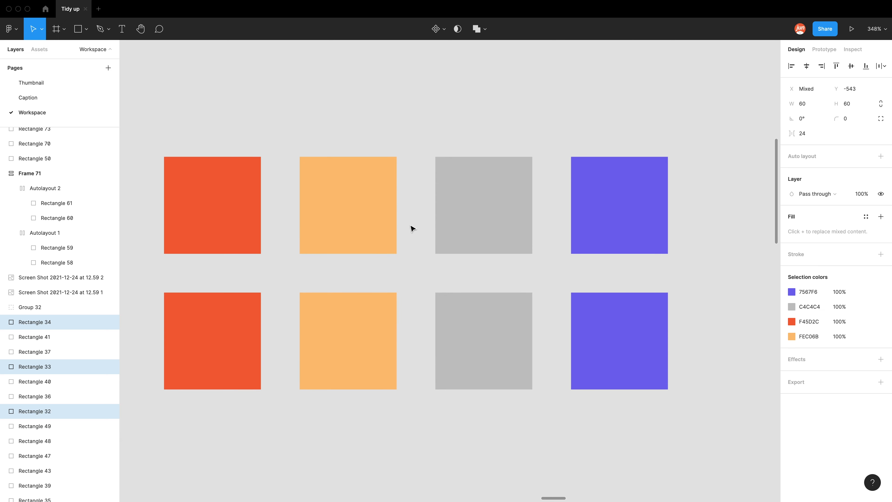
left_click_drag(672, 140, 169, 405)
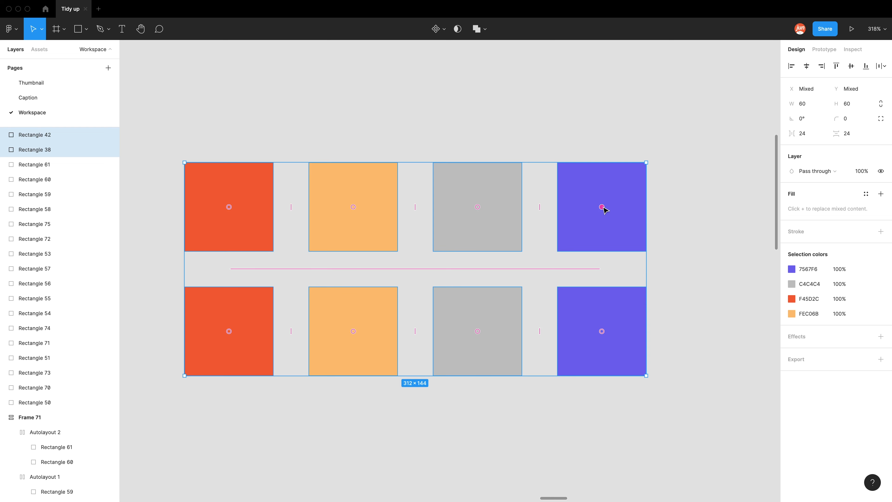
mouse_move(602, 207)
left_mouse_down()
mouse_move(496, 211)
mouse_move(606, 208)
left_mouse_up()
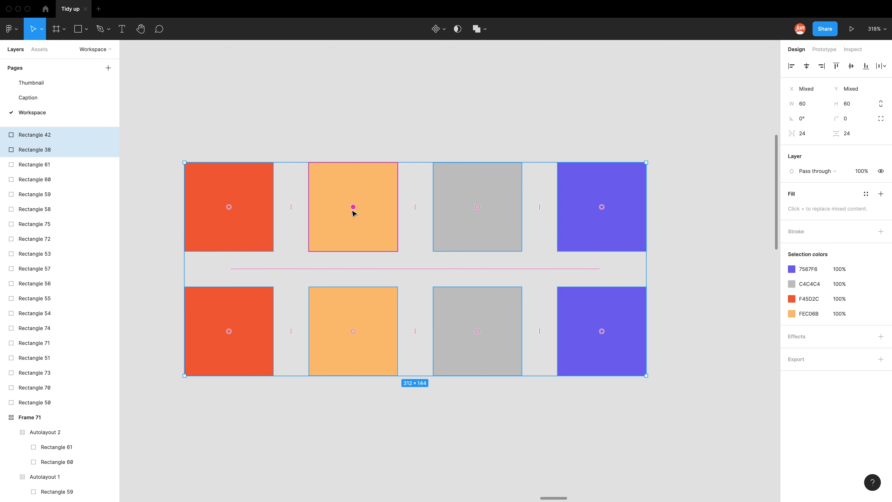
left_click_drag(354, 208, 356, 331)
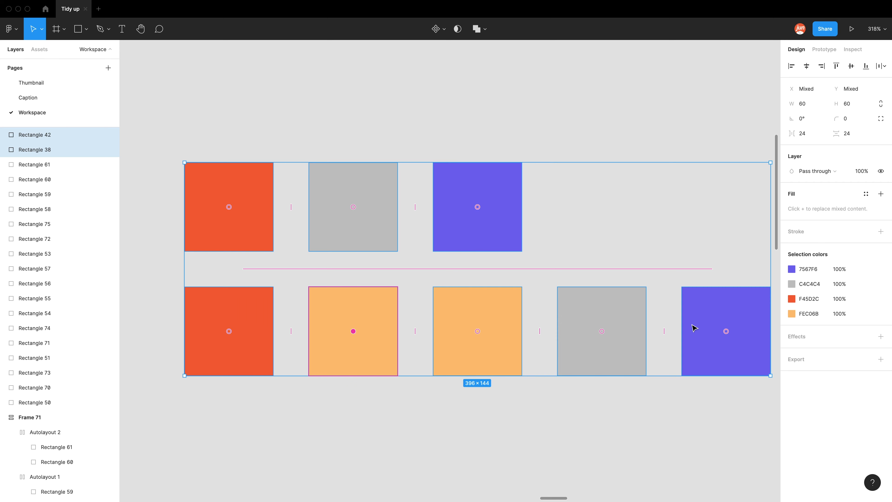
- Reselect the whole grid and pick the red and purple end squares of the lower row together
mouse_move(732, 336)
left_mouse_down()
mouse_move(482, 312)
mouse_move(268, 424)
mouse_move(235, 459)
mouse_move(257, 462)
mouse_move(280, 221)
mouse_move(217, 132)
mouse_move(257, 292)
mouse_move(230, 378)
mouse_move(444, 330)
mouse_move(731, 336)
left_mouse_up()
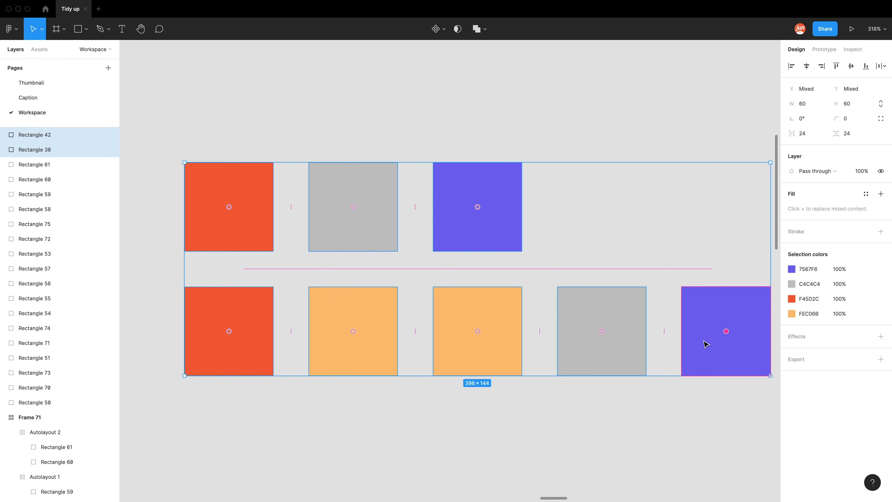
left_click(648, 406)
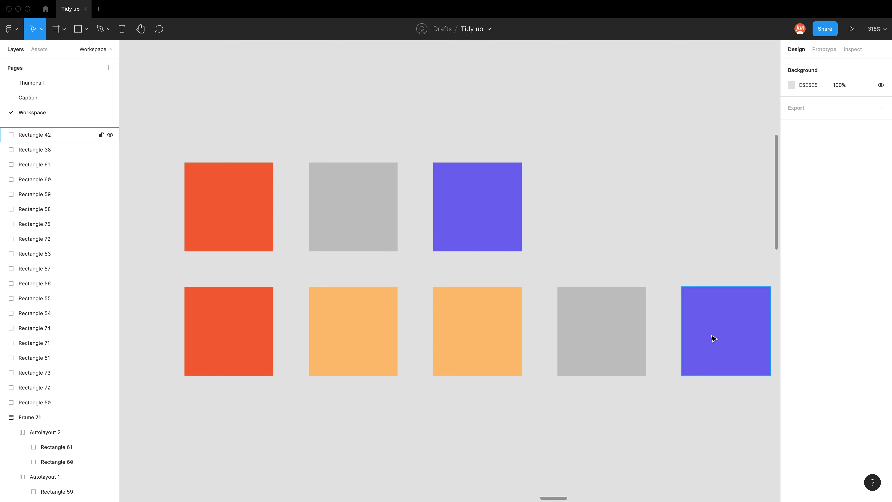
left_click_drag(718, 397, 182, 160)
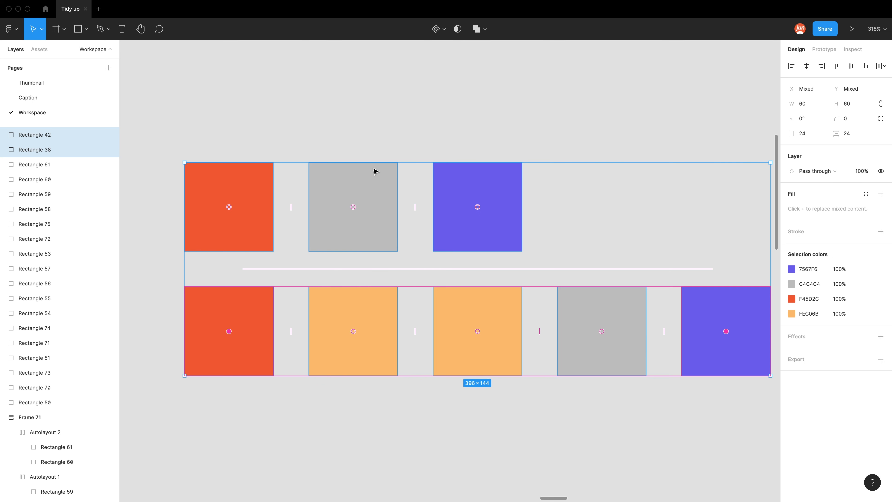
left_click(351, 150)
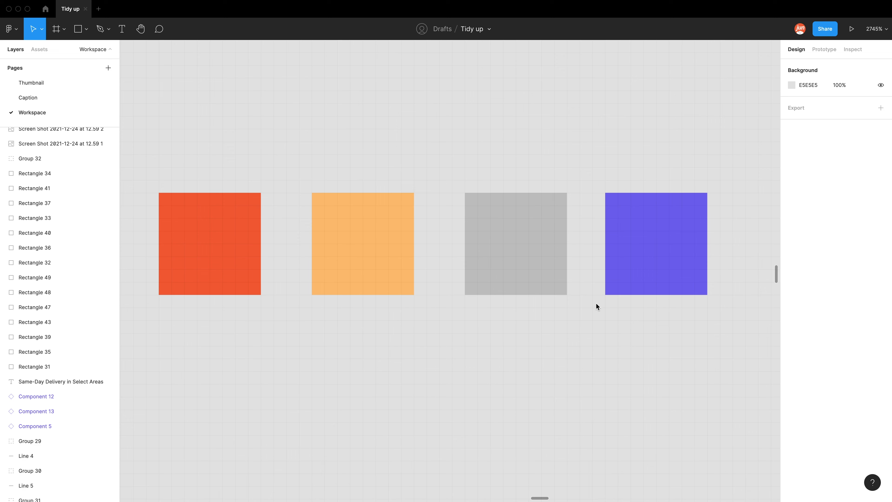
- Check the gap between each neighbouring pair of tiny squares: red and orange, orange and grey, grey and purple
left_click(243, 247)
left_click(349, 247, "shift")
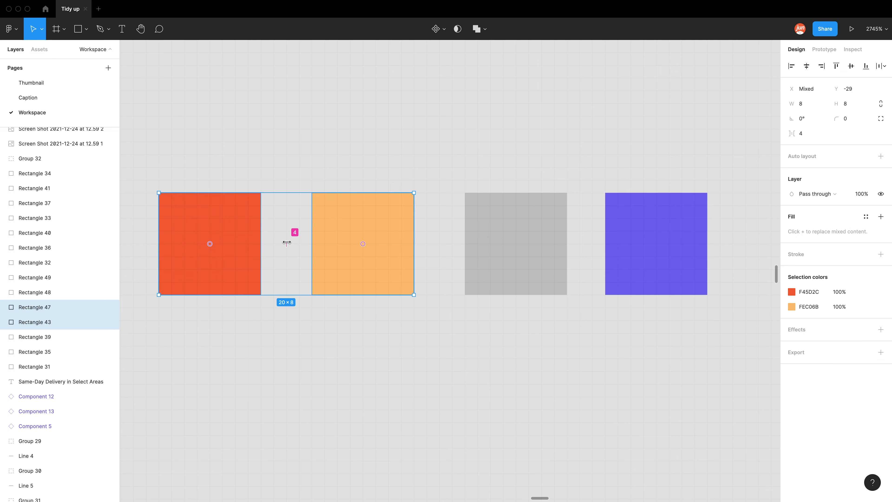
left_click(415, 296)
left_click(410, 292)
left_click(502, 263, "shift")
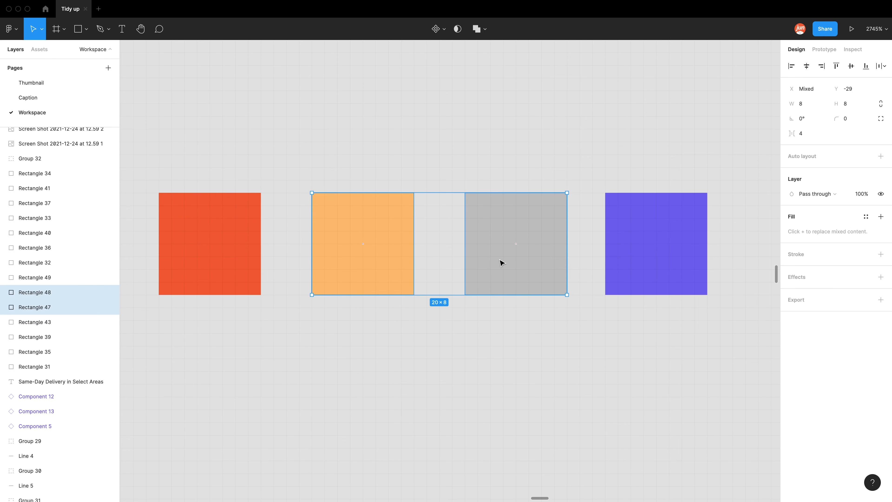
left_click(570, 230)
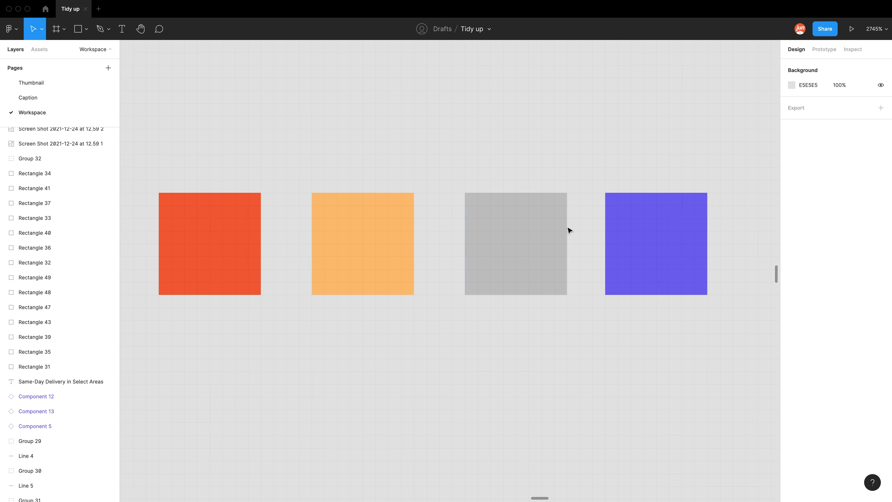
left_click(564, 231)
left_click(625, 227, "shift")
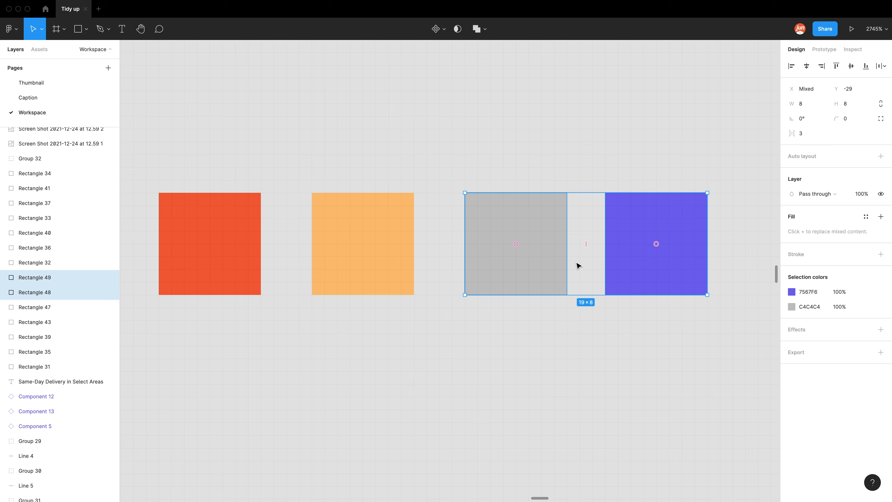
left_click(468, 360)
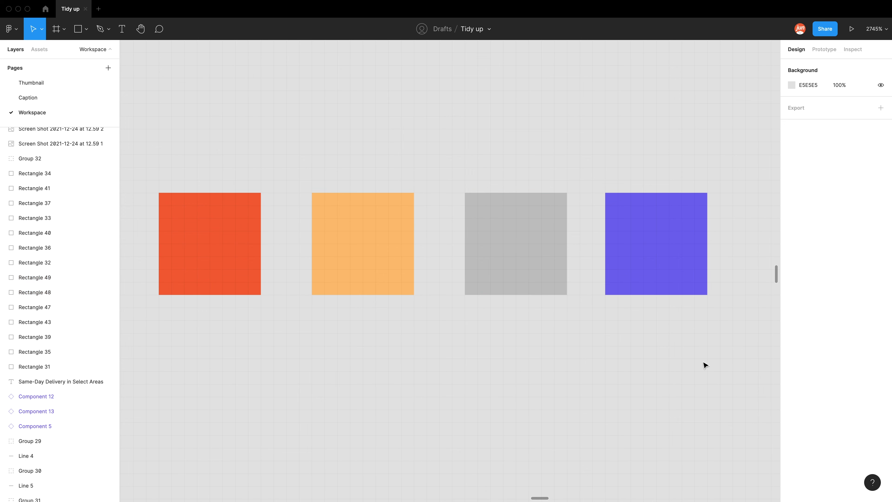
- Select all four tiny squares and apply Distribute horizontal spacing to them
left_click_drag(720, 351, 140, 174)
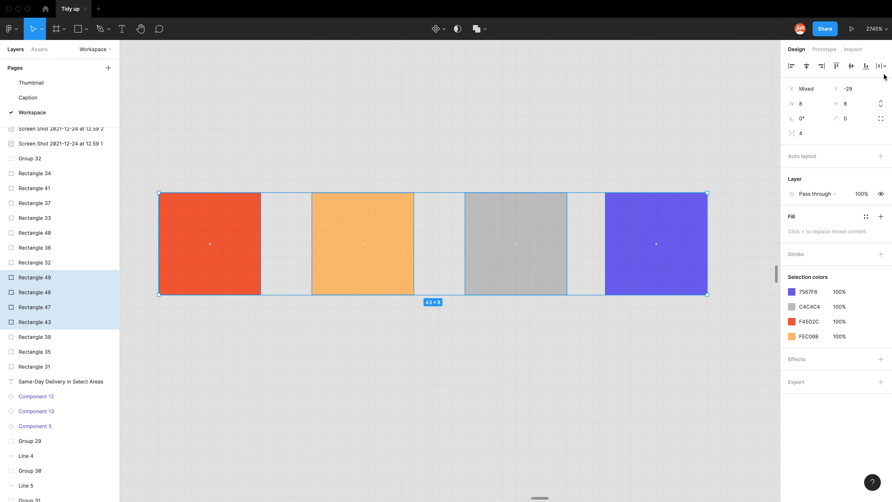
left_click(883, 66)
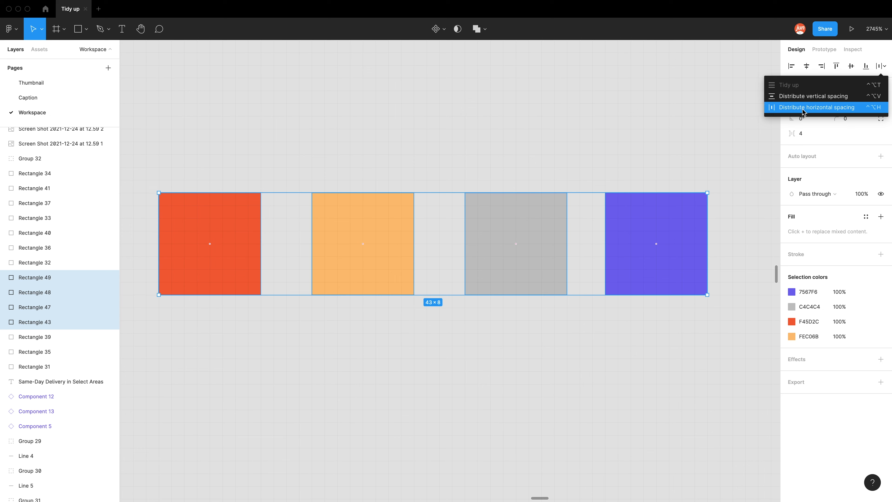
left_click(831, 112)
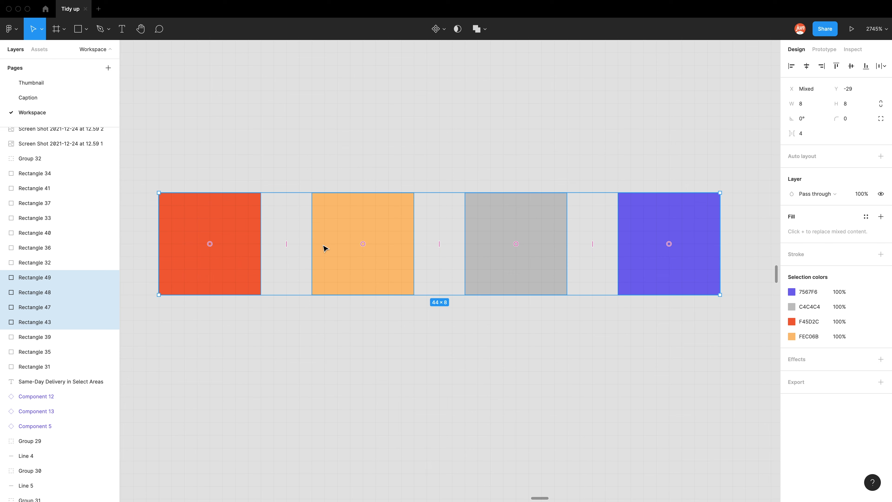
left_click(308, 189)
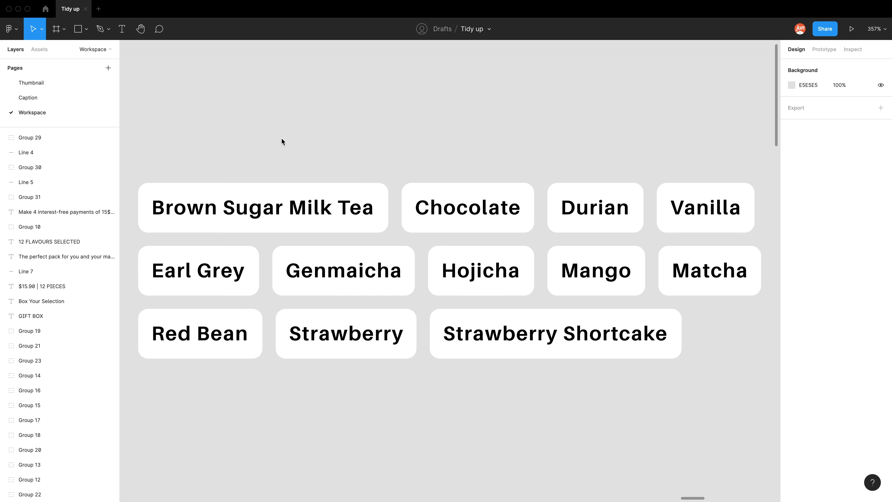
- Select all the flavour tags and duplicate them directly below the original block
scroll(281, 139, "down", 5)
scroll(274, 130, "down", 1)
left_click_drag(485, 101, 246, 196)
left_click_drag(291, 151, 290, 261, "alt")
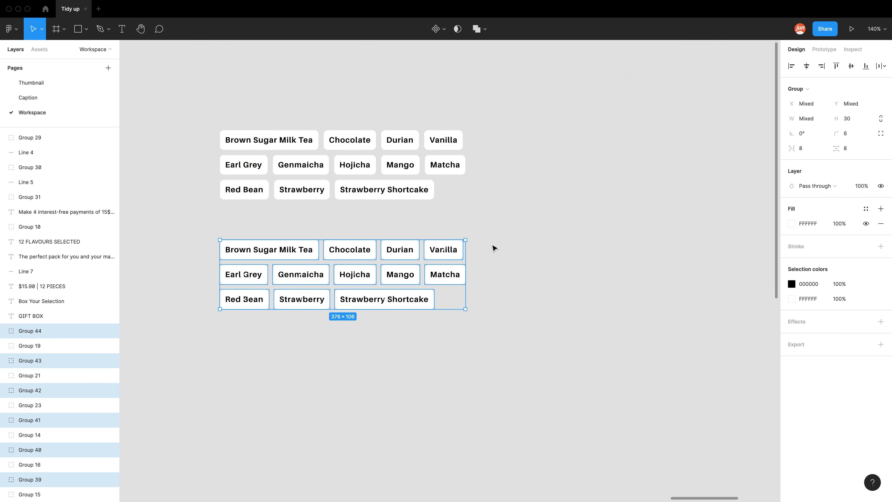
left_click(331, 383)
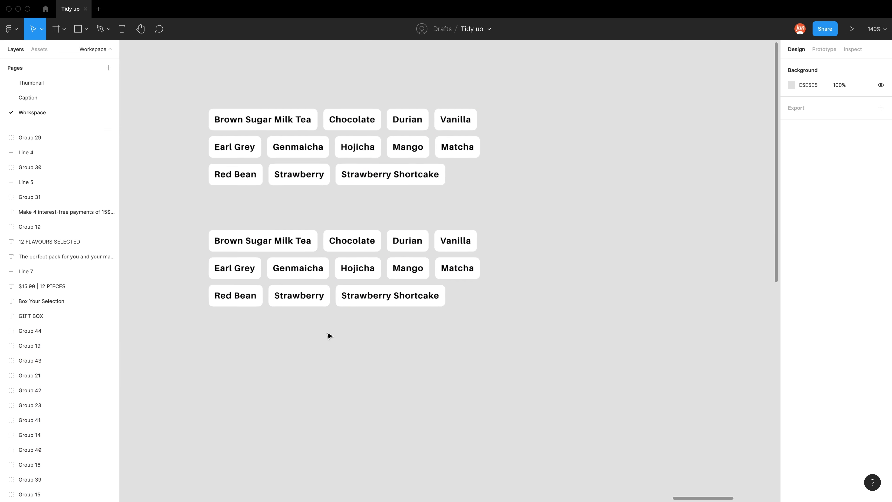
- Add auto layout to the duplicated flavour tags and set its direction to horizontal
scroll(329, 336, "up", 2)
left_click_drag(488, 337, 188, 209)
right_click(234, 231)
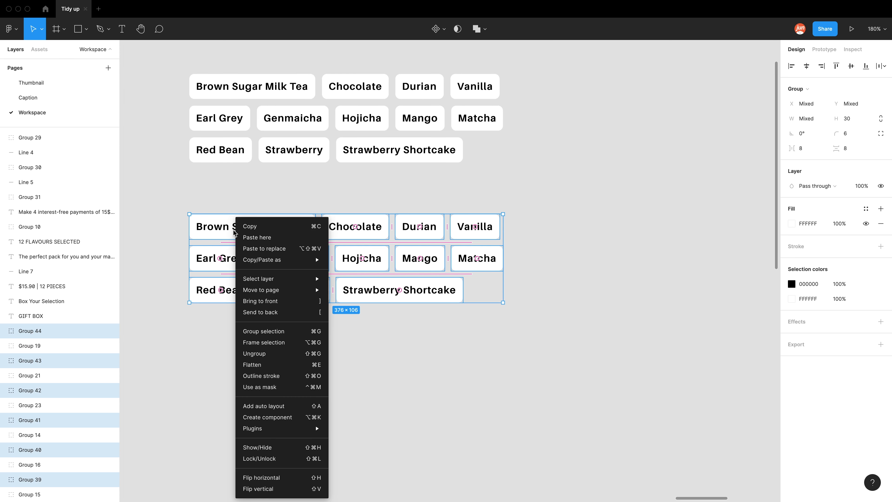
left_click(271, 407)
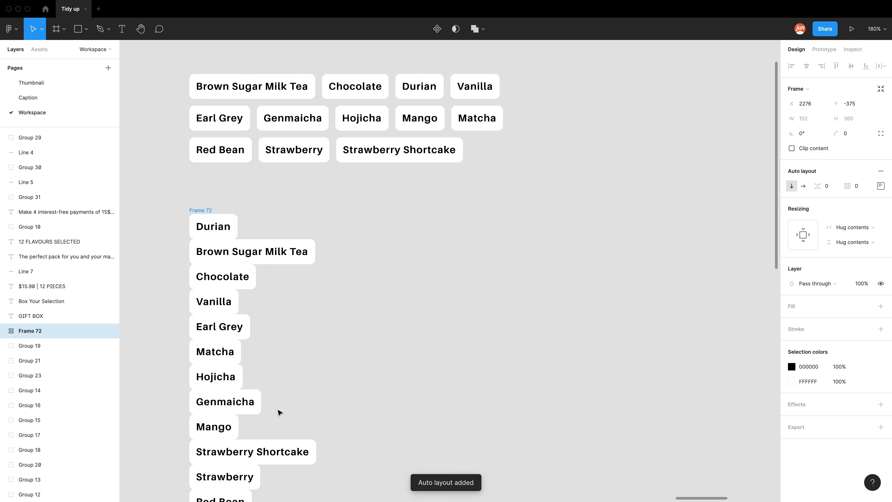
left_click(804, 186)
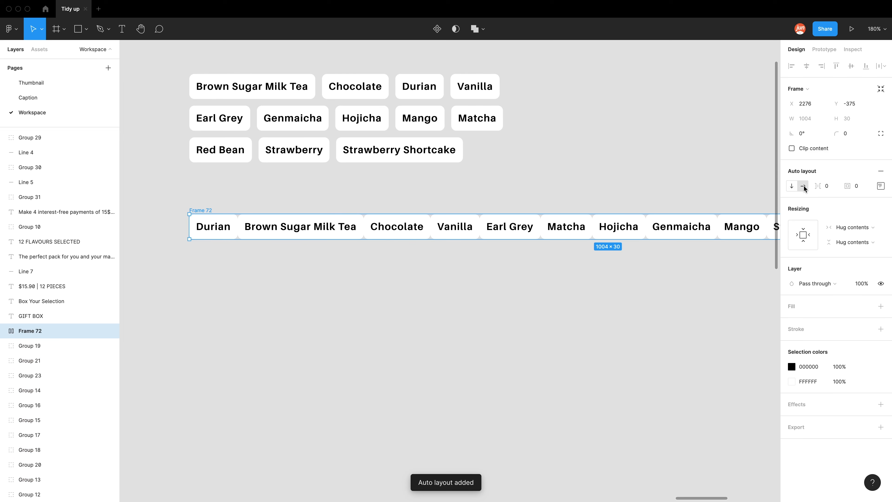
left_click(380, 323)
- Ungroup the auto layout frame that holds the duplicated flavour tags
scroll(335, 294, "down", 3)
scroll(337, 294, "down", 1)
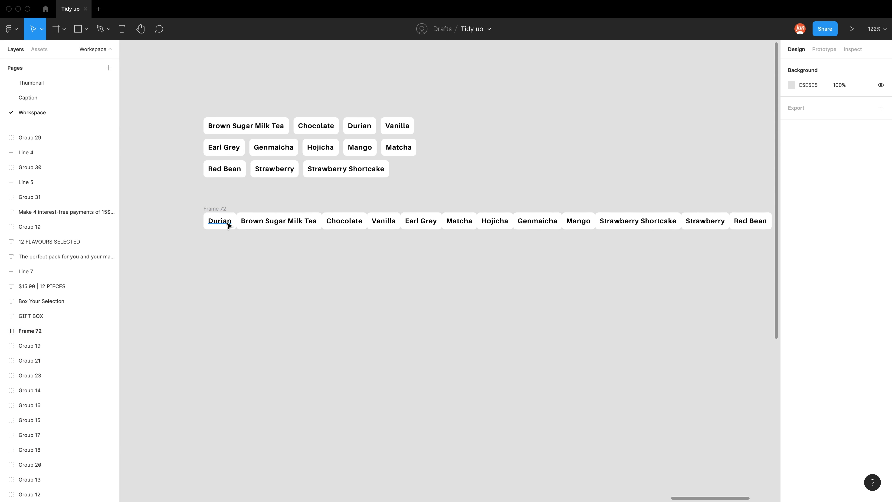
left_click(217, 209)
right_click(217, 209)
left_click(245, 330)
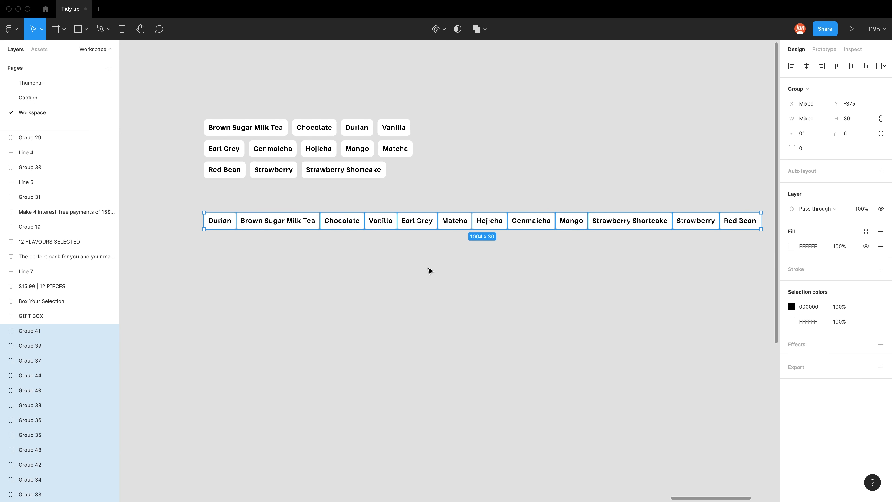
- Move the Brown Sugar Milk Tea tag ahead of Durian to the start of the duplicated row
scroll(527, 246, "right", 1)
scroll(204, 218, "up", 6)
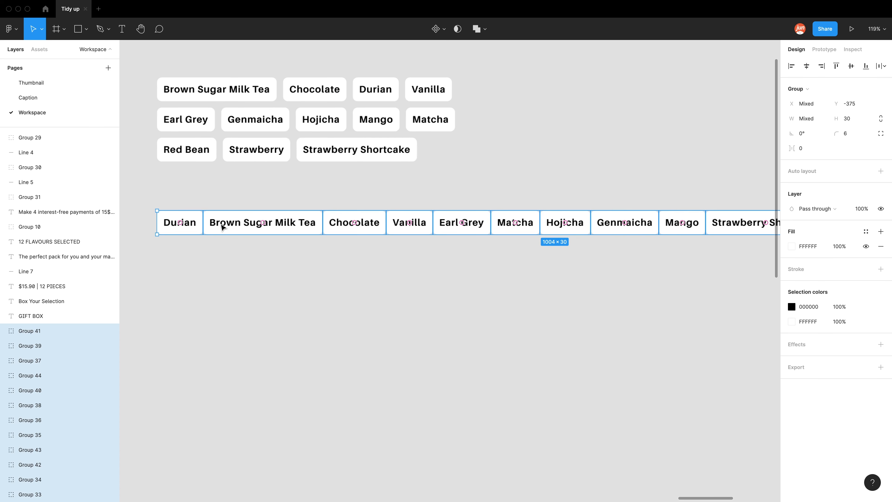
left_click_drag(346, 239, 158, 239)
scroll(281, 218, "down", 5)
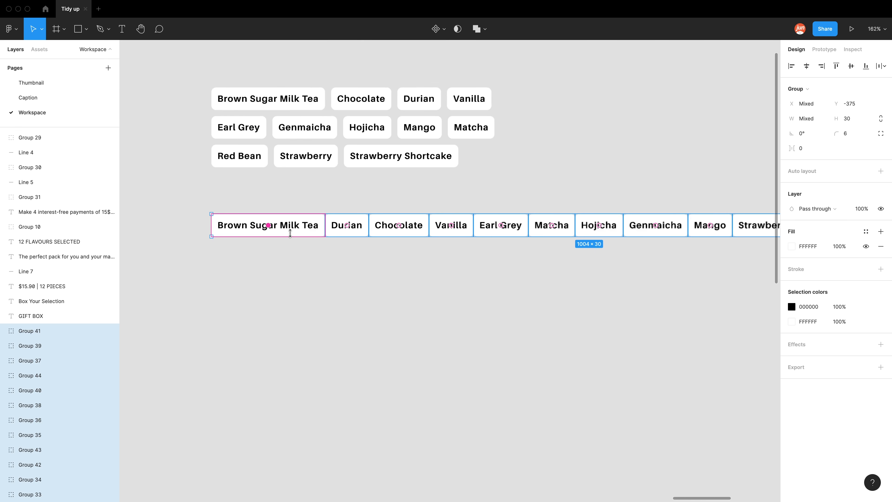
scroll(289, 232, "right", 2)
left_click(297, 268)
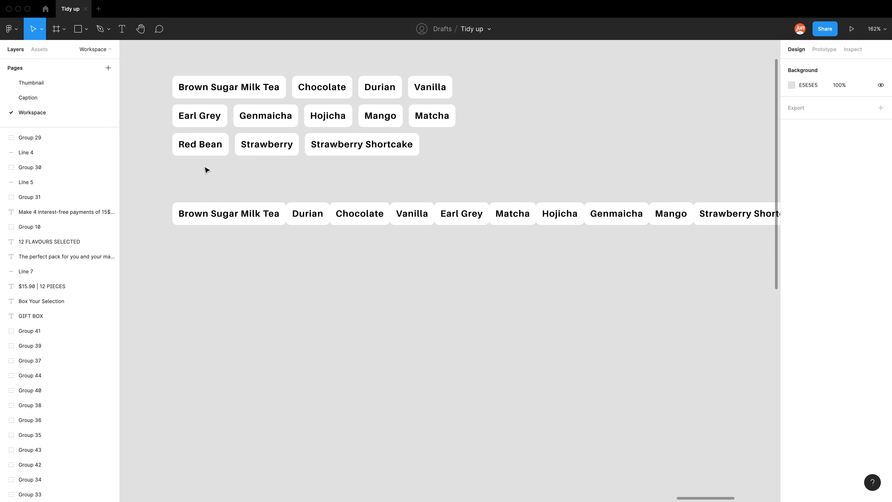
- Move the Durian and Chocolate tags out of the duplicated row and stack them directly beneath Brown Sugar Milk Tea
scroll(205, 169, "up", 5)
left_click_drag(351, 244, 212, 262)
left_click_drag(450, 225, 234, 288)
scroll(233, 289, "down", 5)
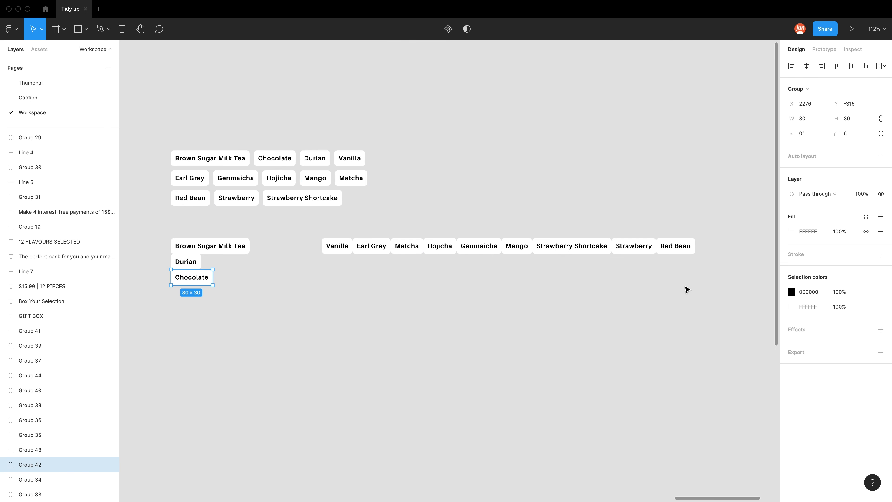
- Select all the duplicated flavour tags and tidy them up, with Durian and Chocolate stacked beneath Brown Sugar Milk Tea
mouse_move(689, 288)
left_mouse_down()
mouse_move(265, 269)
mouse_move(208, 244)
mouse_move(194, 248)
left_mouse_up()
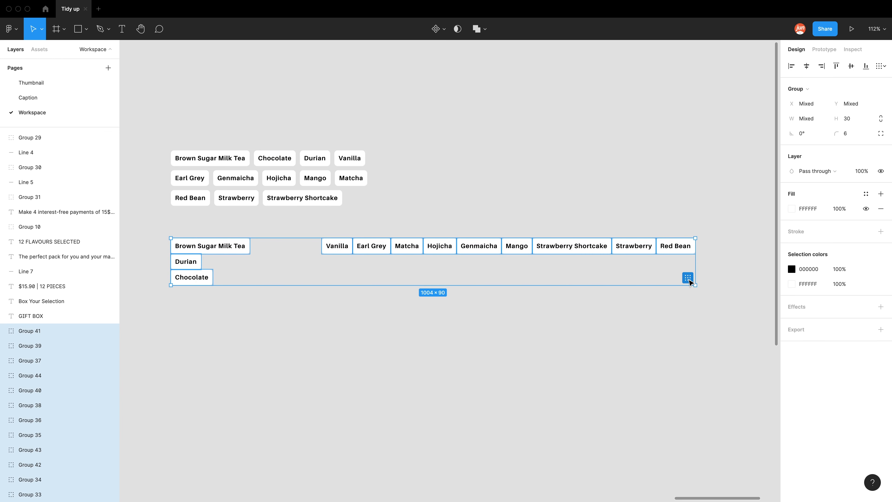
left_click(688, 278)
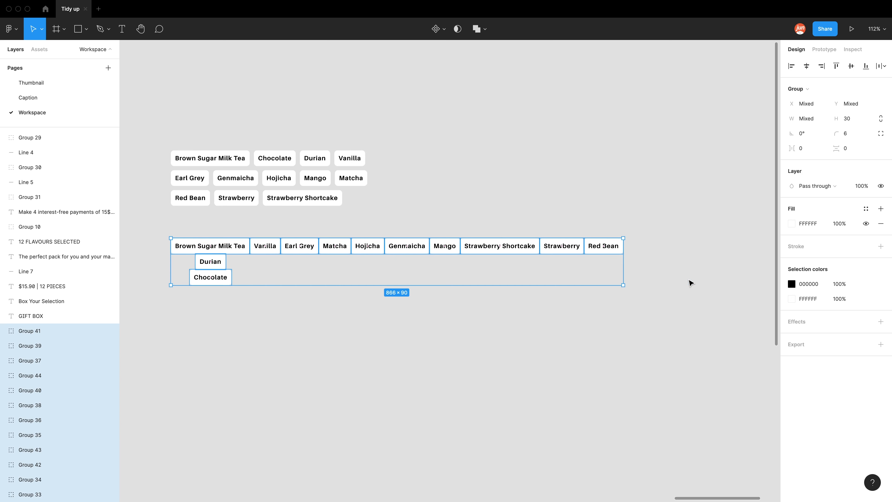
scroll(229, 265, "up", 5)
left_click_drag(229, 266, 307, 291)
scroll(307, 291, "up", 3)
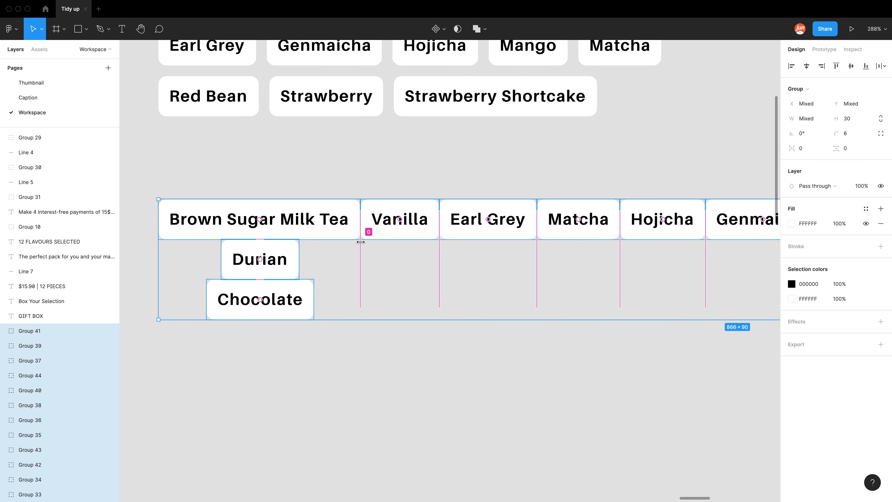
scroll(362, 257, "right", 5)
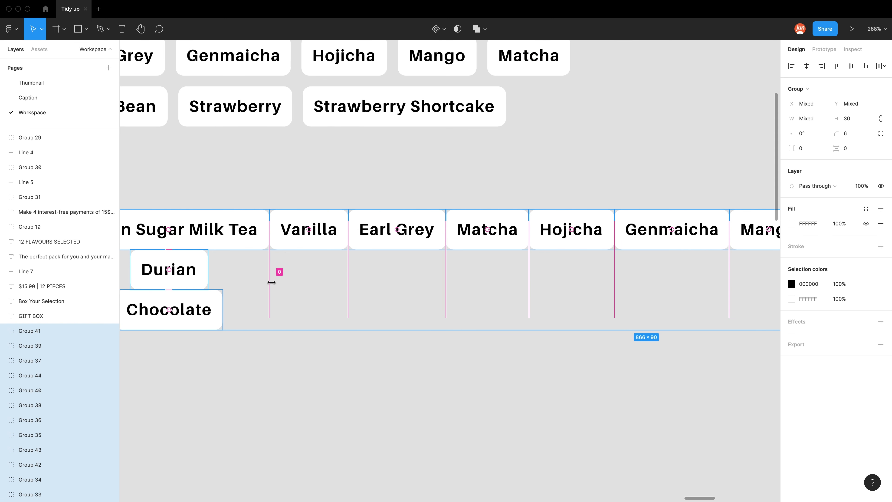
scroll(316, 307, "left", 2)
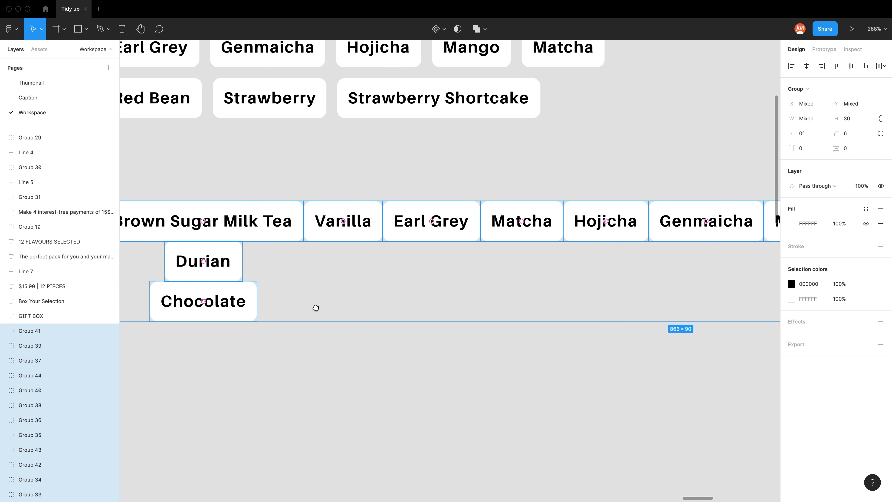
- Move the Earl Grey tag directly beneath Vanilla and tidy up the duplicated tags again
left_click_drag(316, 308, 321, 307)
left_click_drag(438, 223, 406, 256)
scroll(405, 262, "right", 3)
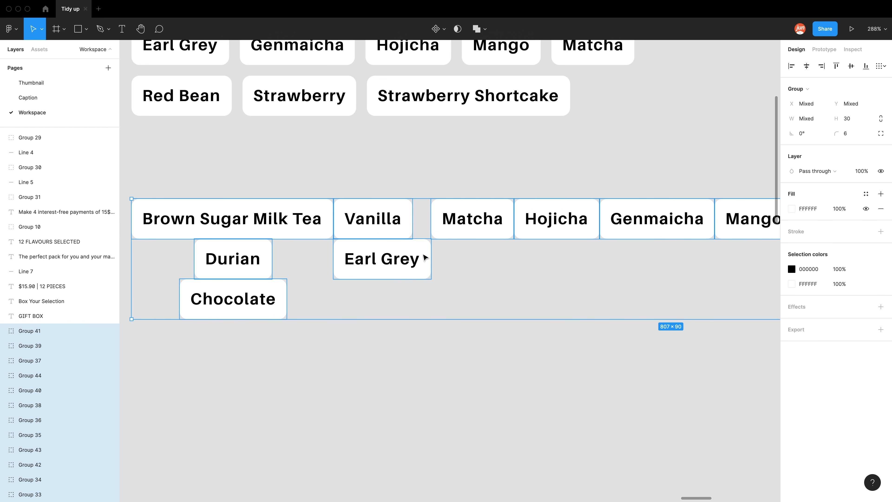
scroll(436, 243, "down", 5)
scroll(302, 231, "up", 2)
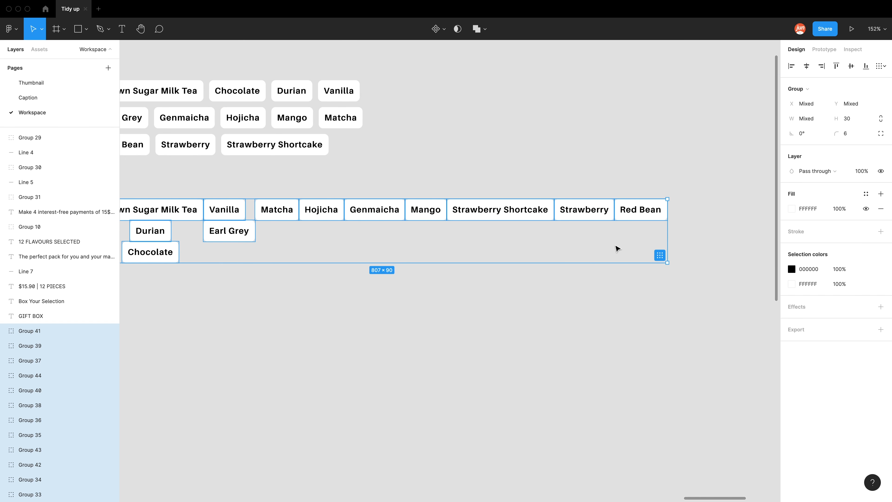
left_click(660, 256)
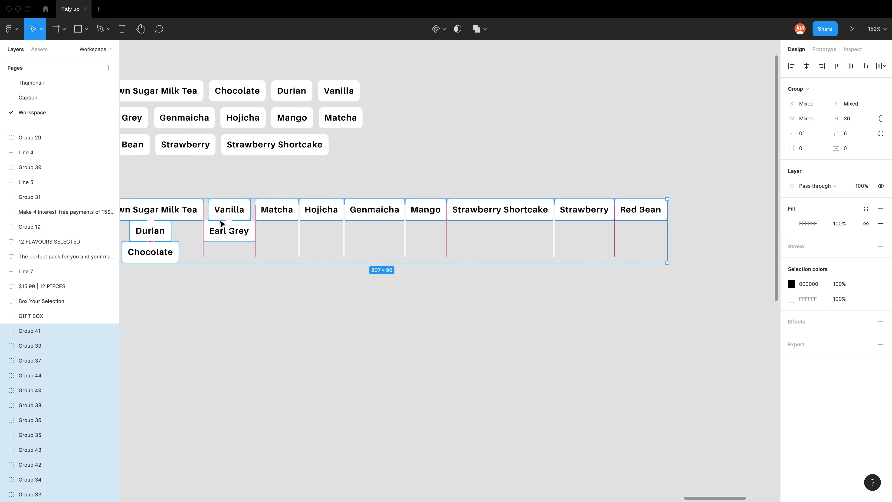
- Place the Matcha tag beneath Earl Grey in the third row and tidy up the duplicated tags
scroll(222, 224, "left", 3)
scroll(278, 201, "up", 3)
scroll(276, 229, "up", 2)
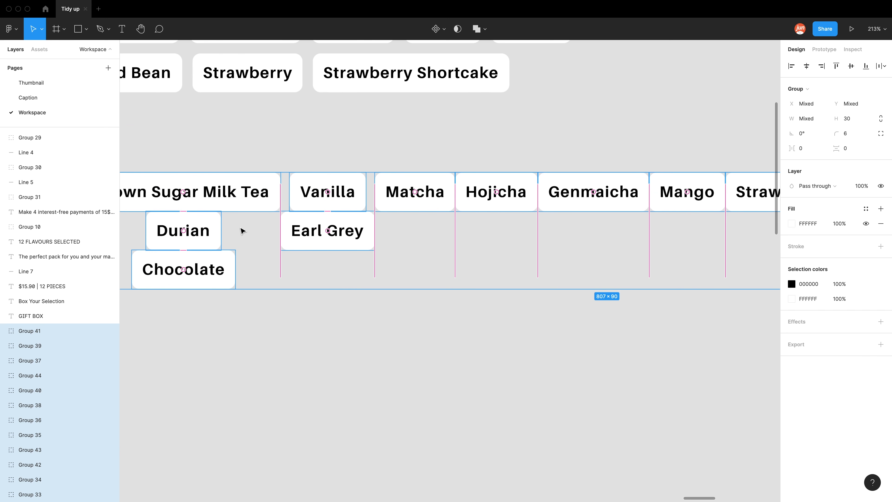
scroll(244, 230, "up", 3)
left_click_drag(432, 192, 342, 276)
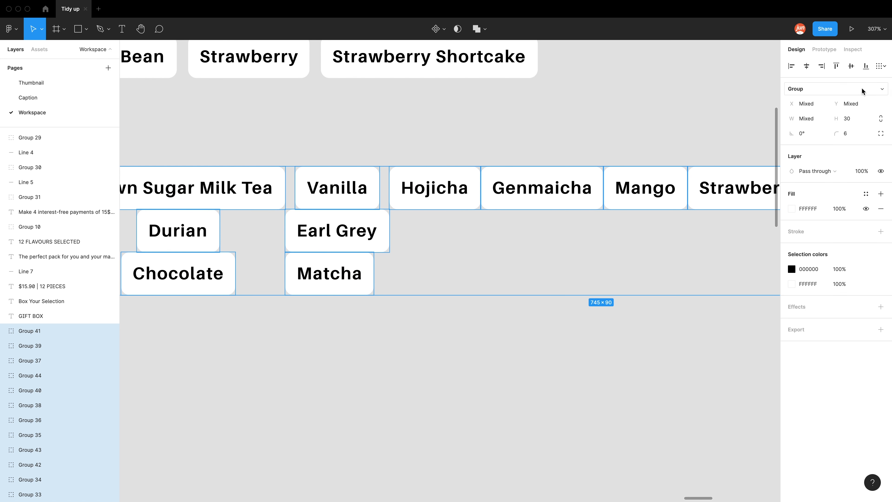
left_click(882, 65)
left_click(860, 85)
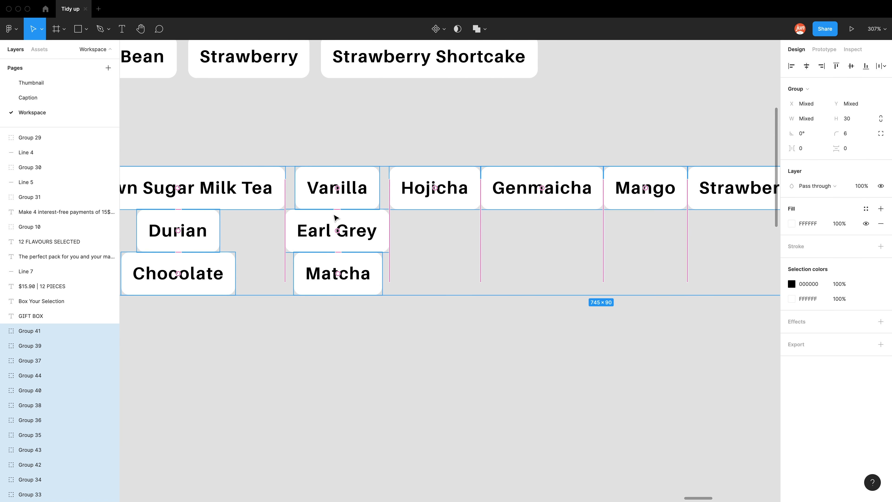
scroll(335, 217, "down", 5)
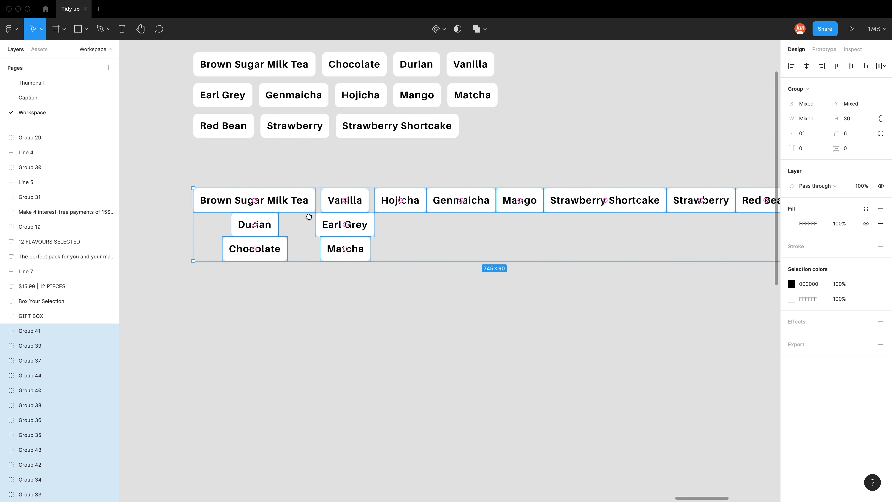
scroll(309, 217, "right", 3)
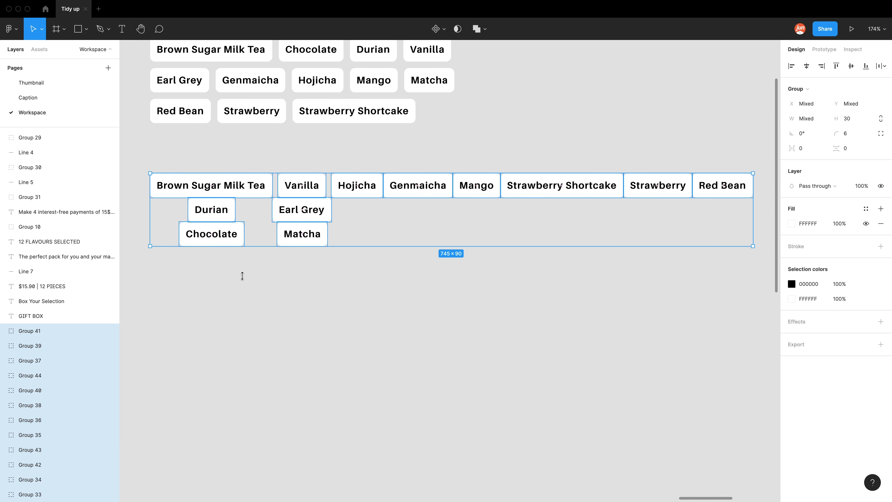
- Undo the tidy-ups and the Earl Grey and Matcha moves, back to only Durian and Chocolate being stacked
left_click(243, 276)
key("super+z")
key("super+z")
key("super+z")
key("super+z")
key("super+z")
key("super+z")
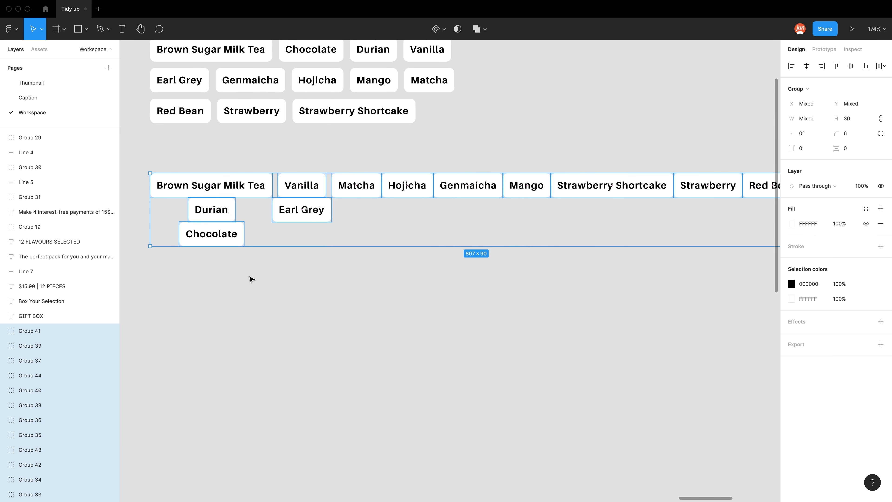
left_click(259, 298)
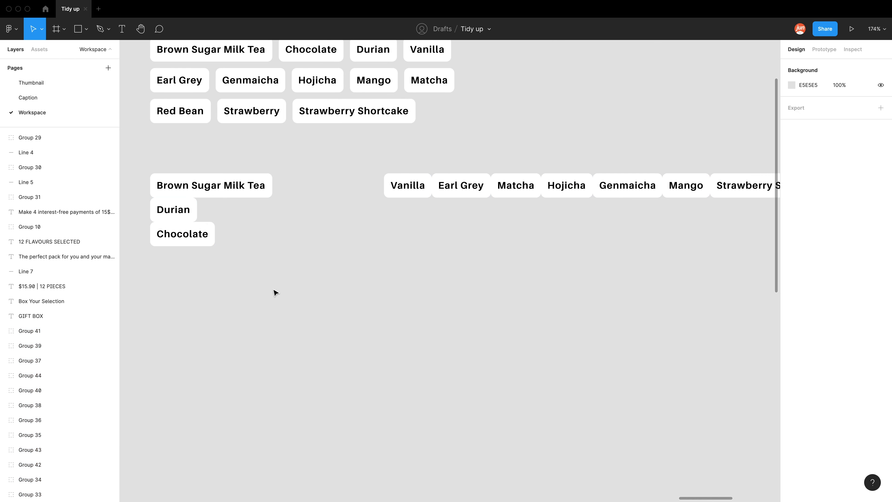
- Move Vanilla closer to Brown Sugar Milk Tea, and place Earl Grey in the second row, partly beneath Brown Sugar Milk Tea
scroll(189, 199, "up", 3)
scroll(190, 198, "down", 5)
scroll(190, 199, "down", 4)
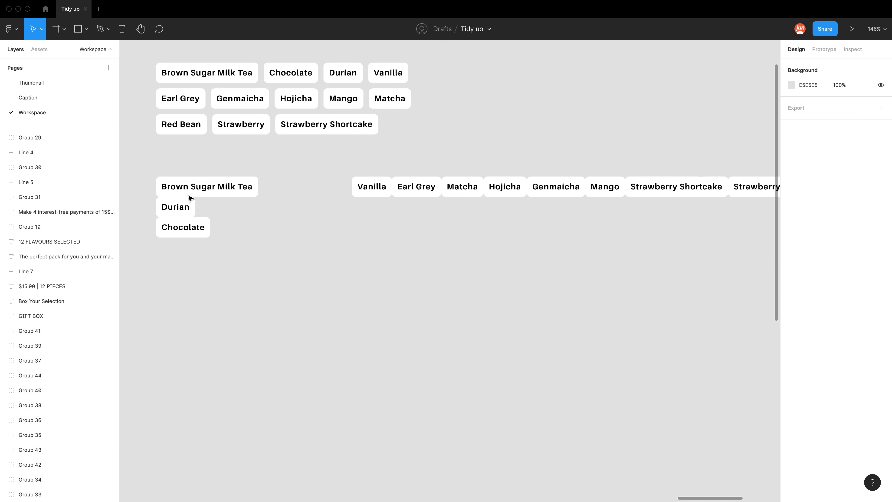
left_click_drag(281, 214, 280, 229)
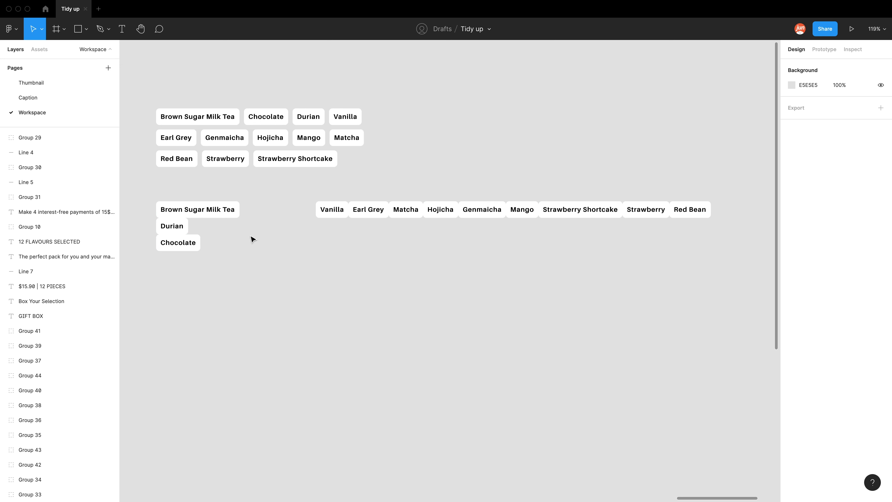
scroll(185, 227, "up", 5)
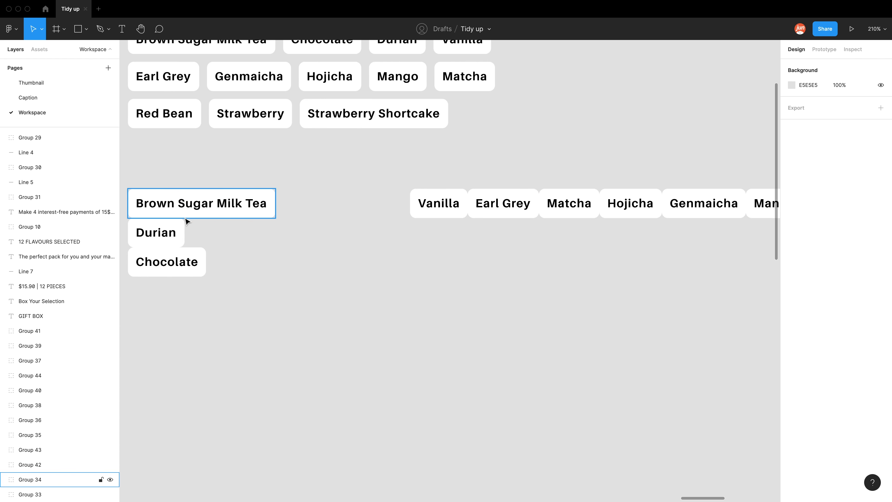
left_click_drag(436, 211, 317, 210)
left_click_drag(505, 206, 312, 236)
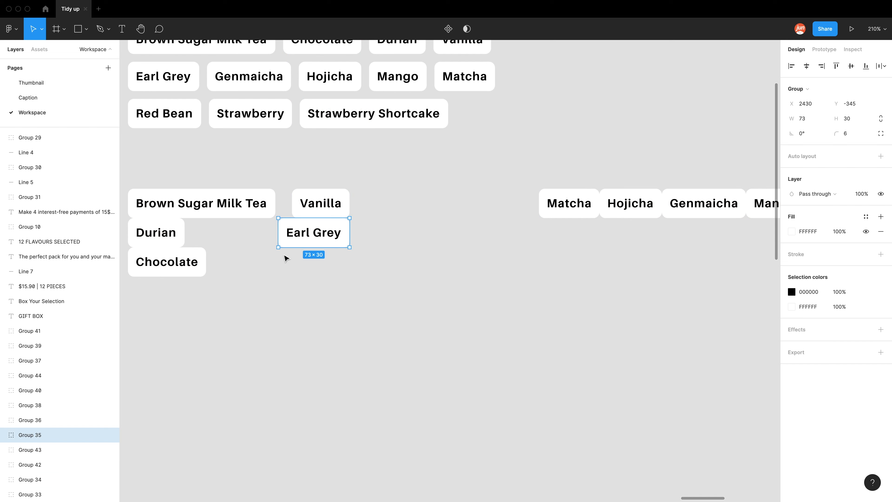
scroll(211, 228, "up", 5)
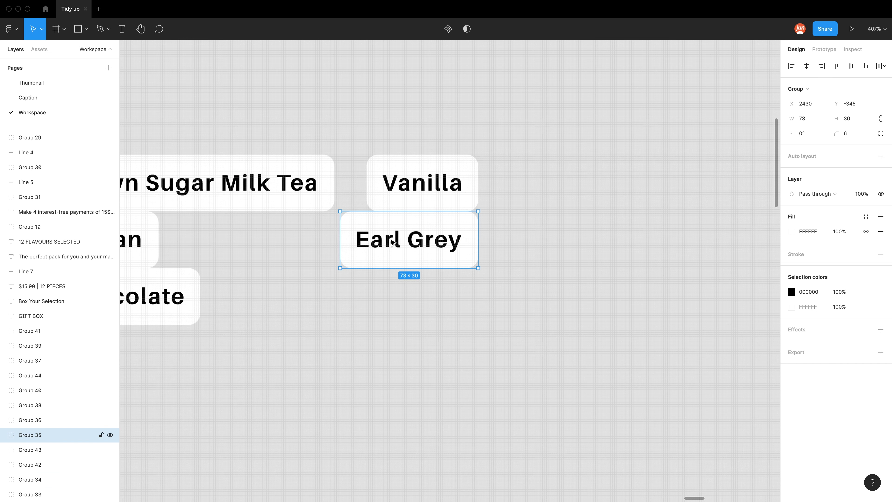
left_click_drag(392, 243, 297, 242)
scroll(309, 239, "left", 4)
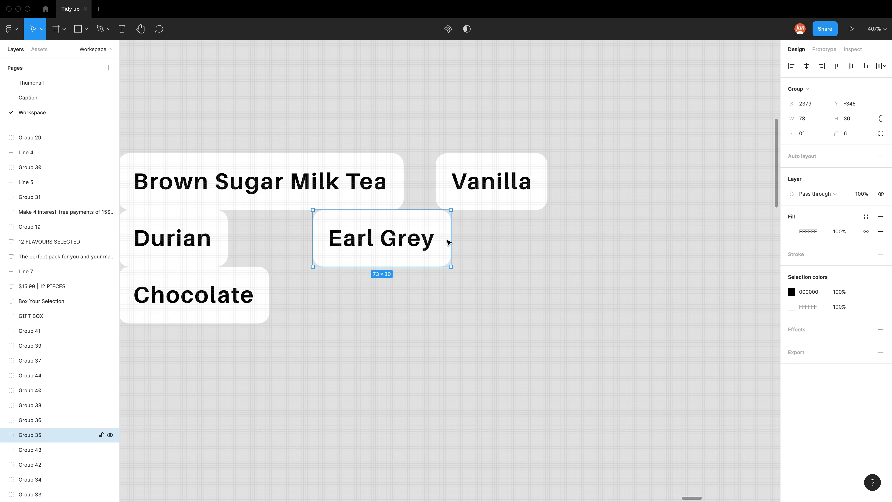
- Return Earl Grey to the first row and move Vanilla into the second row, overlapping the end of Brown Sugar Milk Tea above
scroll(490, 239, "right", 3)
scroll(490, 238, "down", 8)
scroll(482, 234, "right", 3)
left_click_drag(383, 230, 514, 220)
left_click_drag(405, 211, 375, 235)
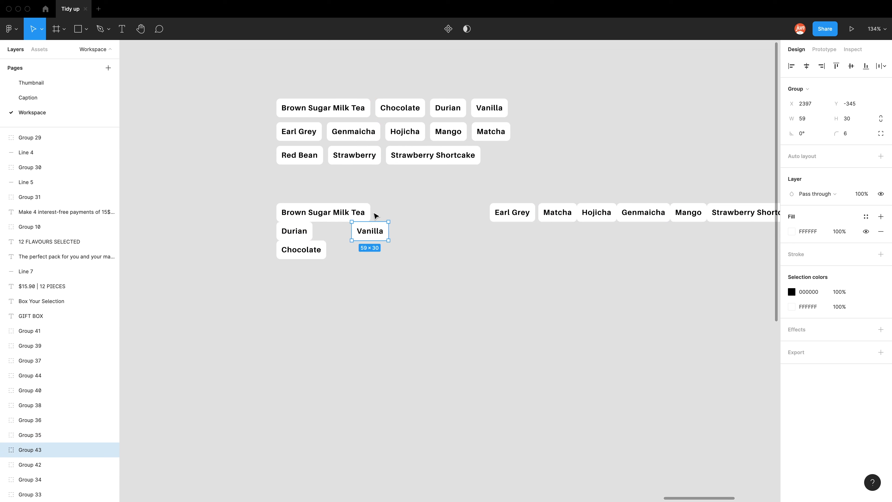
scroll(388, 232, "right", 3)
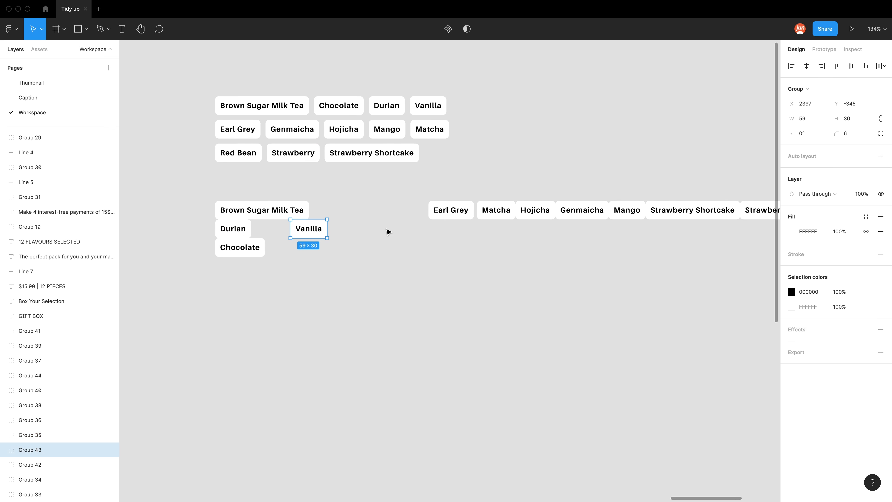
- Select all the duplicated flavour tags and tidy them up into rows
scroll(603, 247, "down", 5)
left_click_drag(673, 253, 252, 203)
scroll(253, 198, "up", 5)
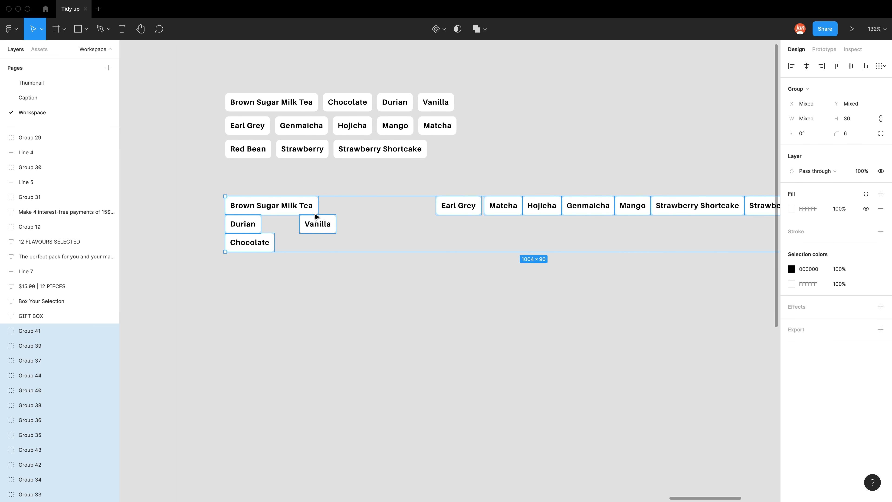
scroll(309, 229, "up", 5)
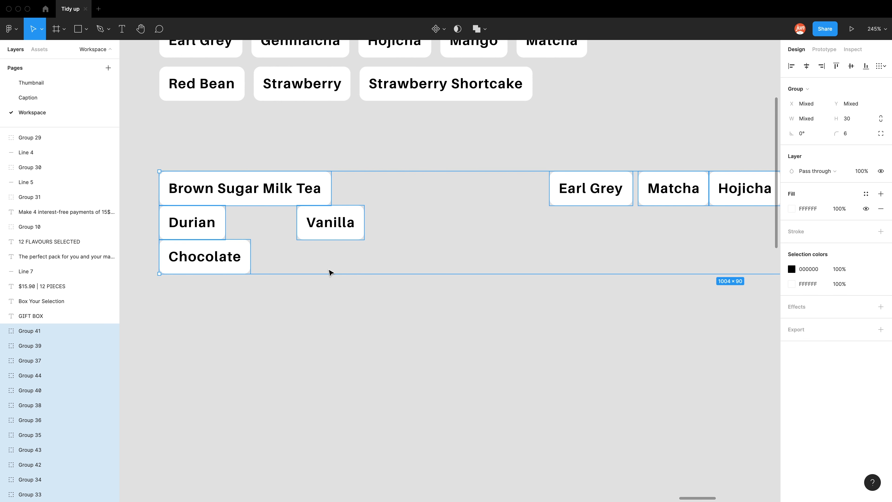
scroll(348, 235, "down", 5)
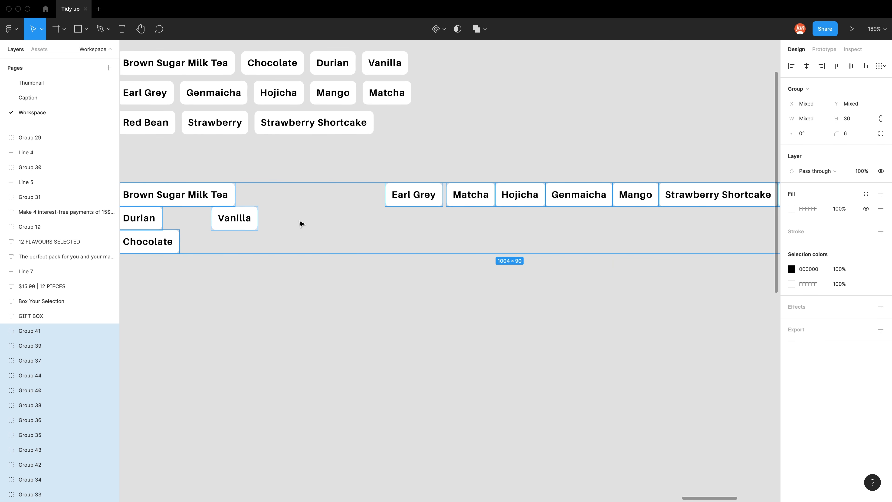
scroll(302, 221, "down", 1)
left_click(733, 238)
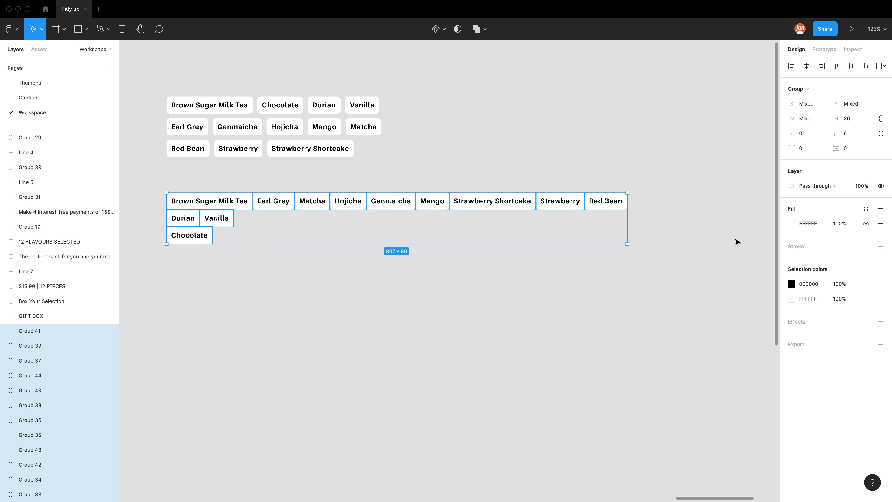
- Move Earl Grey after Vanilla in the second row and Matcha after Chocolate in the third row
scroll(195, 225, "up", 8)
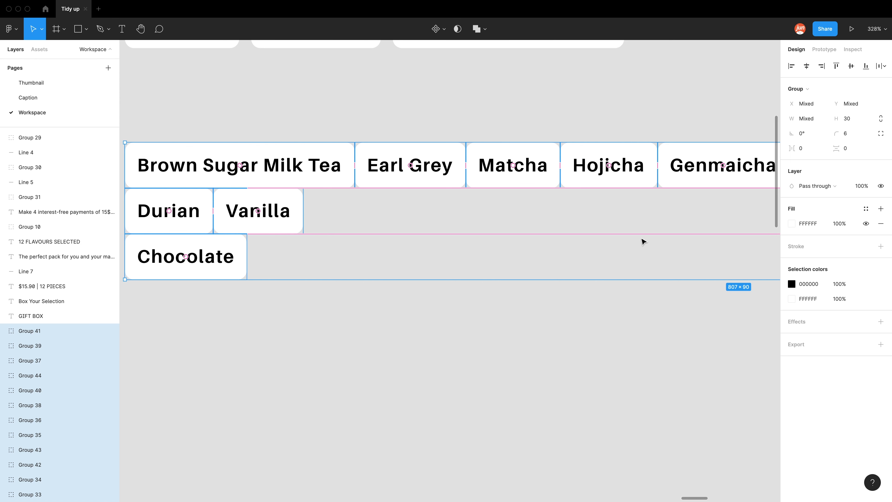
left_click_drag(415, 171, 355, 259)
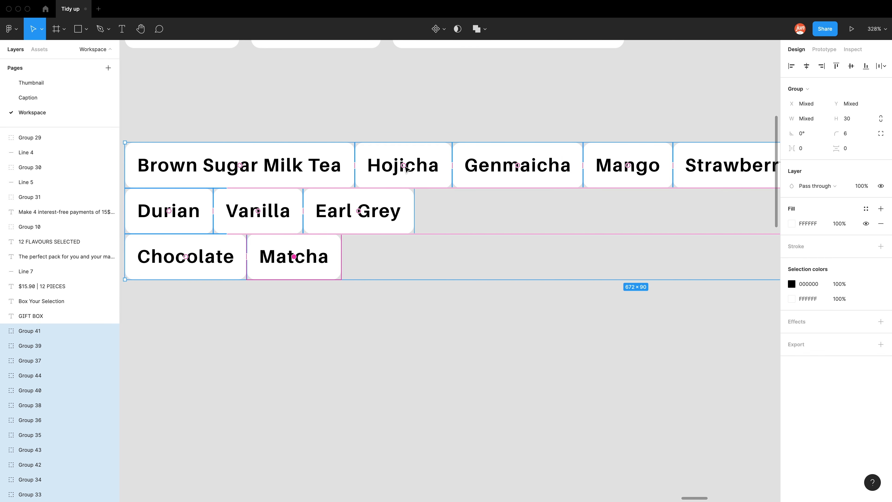
scroll(514, 166, "up", 2)
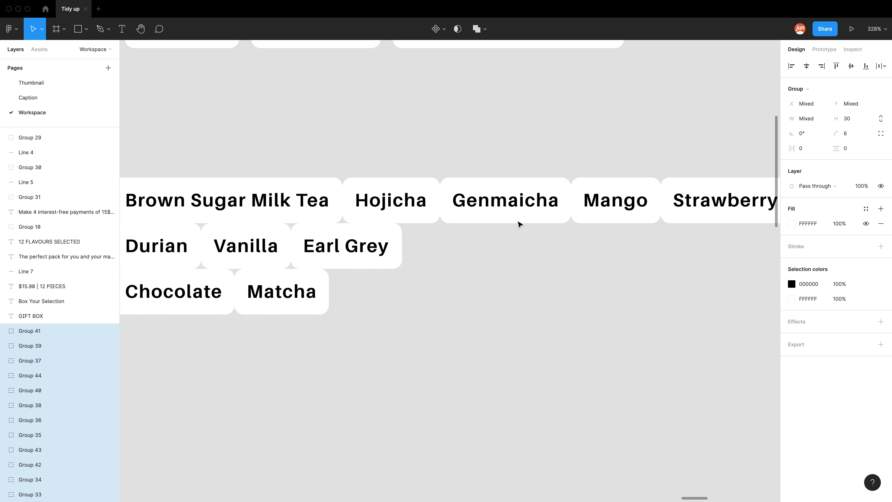
- Move Genmaicha and Red Bean to the end of the second row and Strawberry Shortcake after Matcha in the third row
scroll(519, 211, "down", 2)
left_click_drag(514, 178, 505, 213)
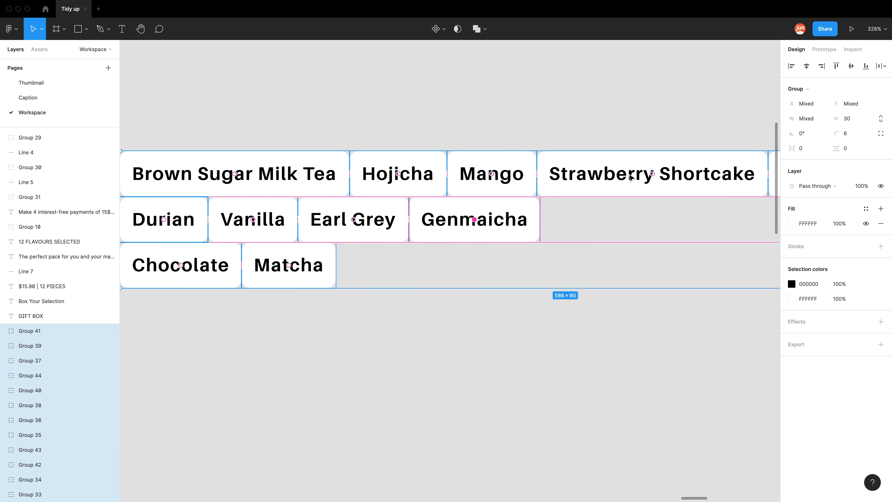
left_click_drag(652, 176, 538, 230)
scroll(492, 222, "right", 2)
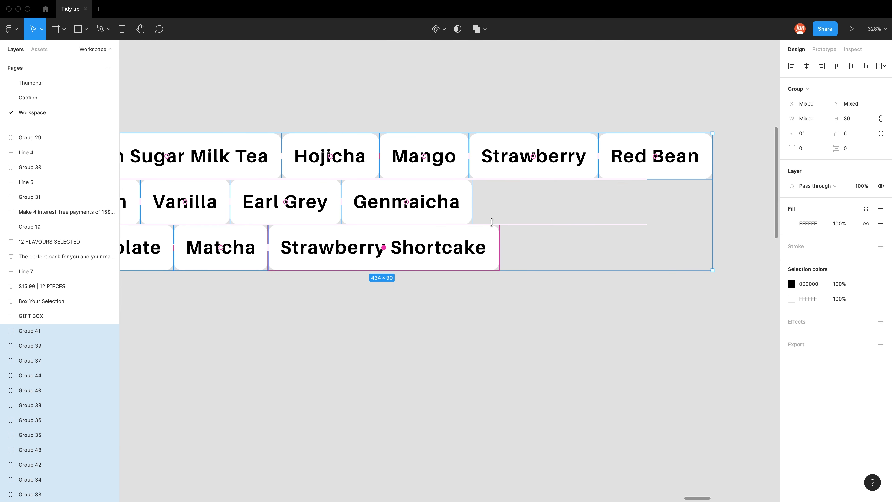
left_click_drag(664, 158, 567, 199)
scroll(354, 141, "left", 3)
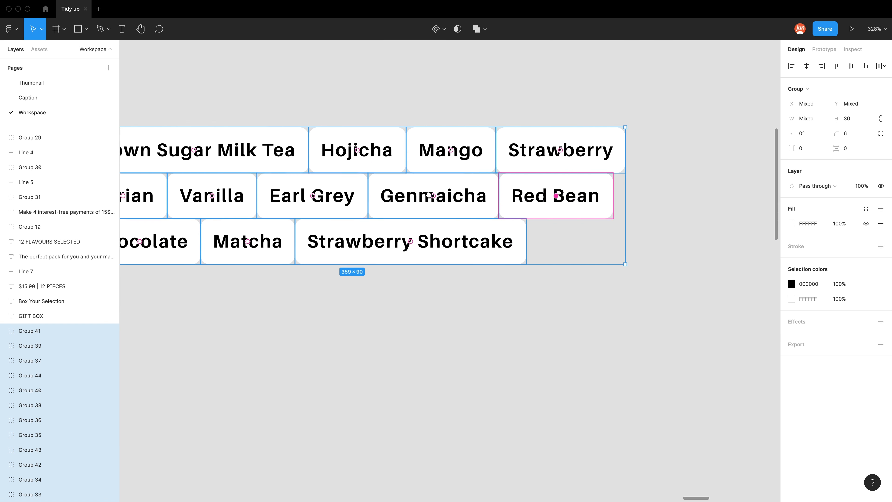
- Set both the horizontal and vertical spacing between the tidied tags to 8, and clear the selection
left_click_drag(350, 146, 355, 147)
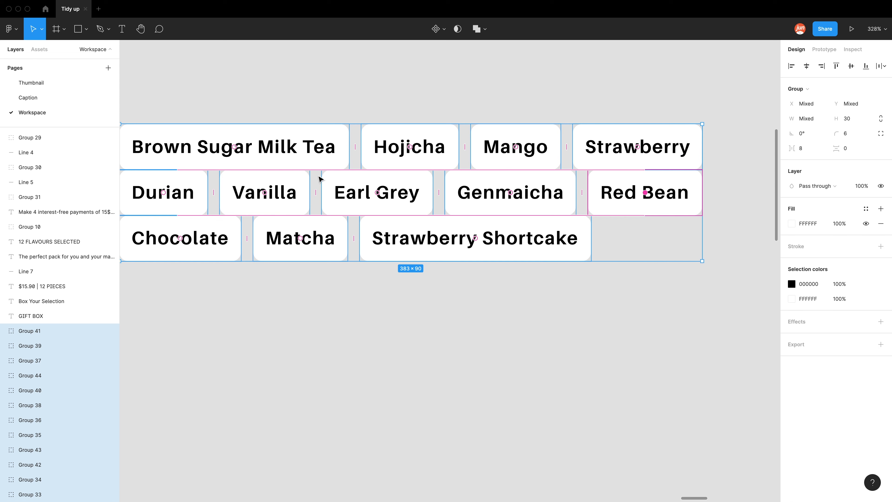
left_click_drag(294, 169, 292, 176)
scroll(341, 199, "up", 2)
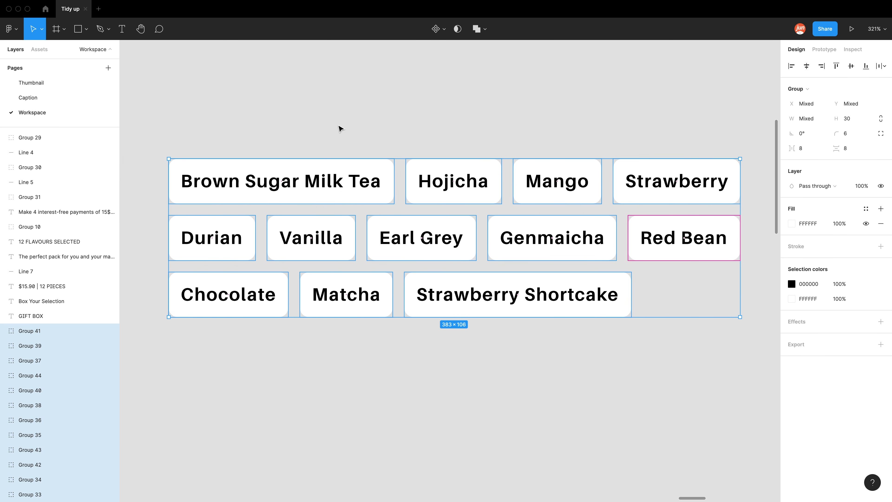
left_click(339, 121)
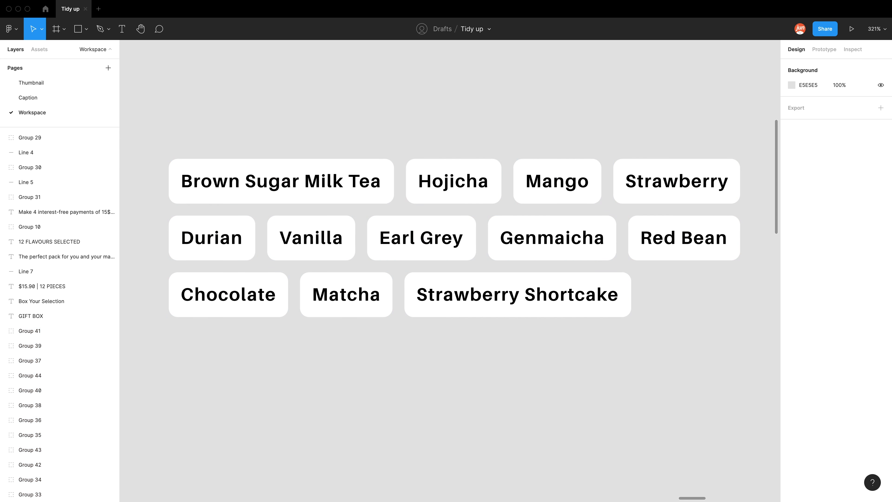